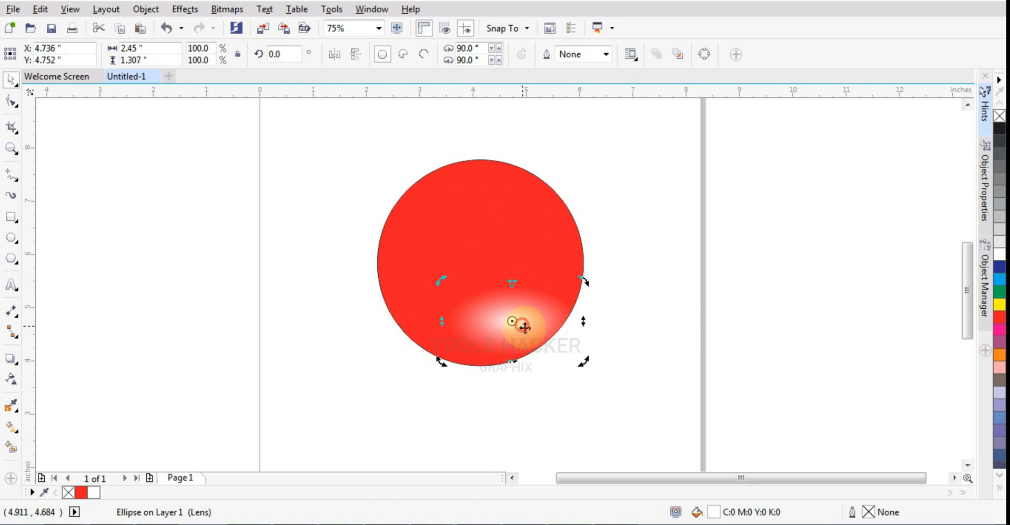
Rotate the white highlight ellipse to about 21 degrees and shift it slightly up and left inside the red circle
drag(582, 358, 593, 322)
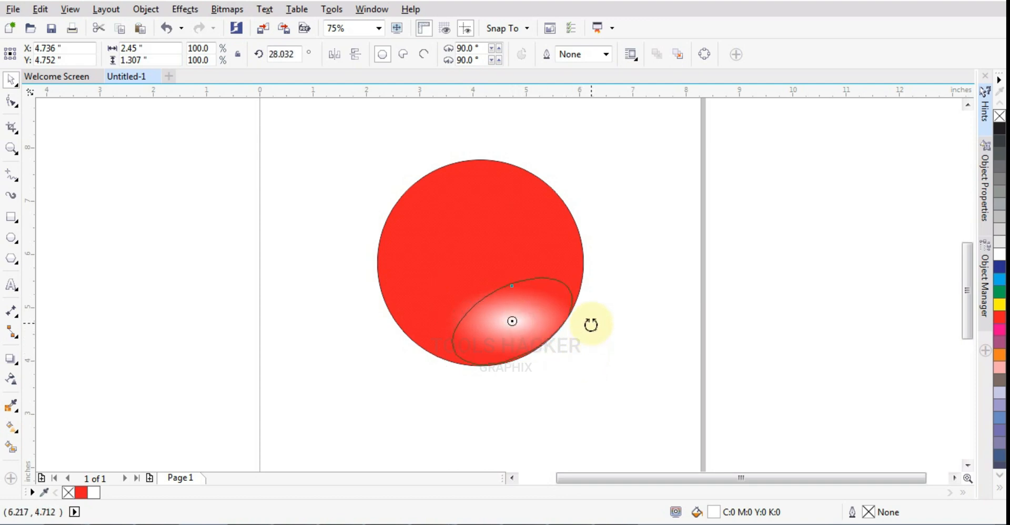
click(600, 338)
click(522, 325)
drag(522, 323, 516, 316)
click(521, 321)
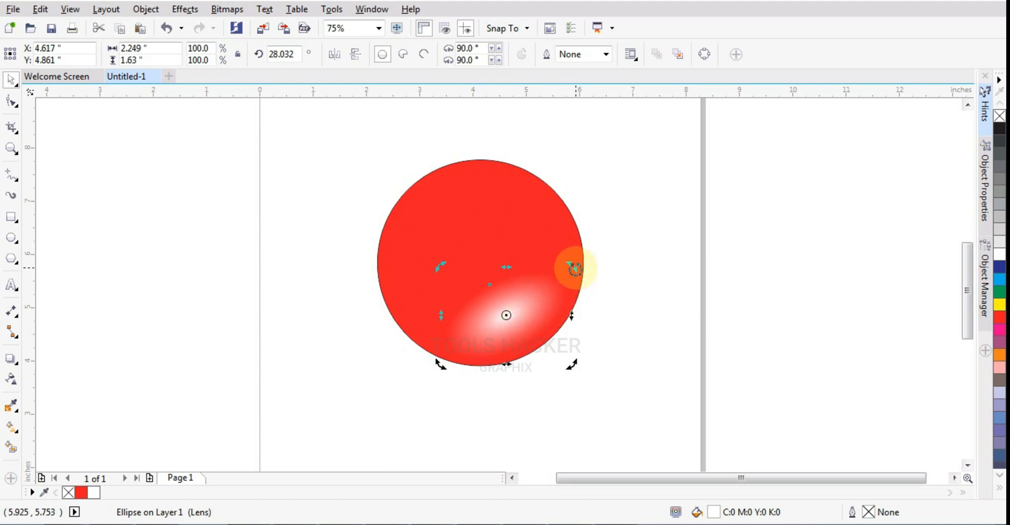
click(610, 274)
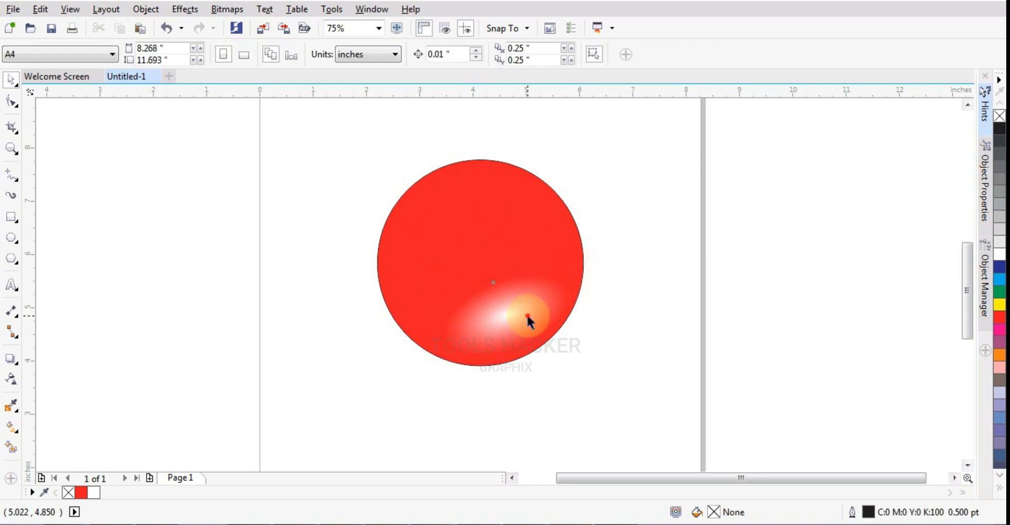
click(528, 317)
click(604, 318)
scroll(554, 324, down, 2)
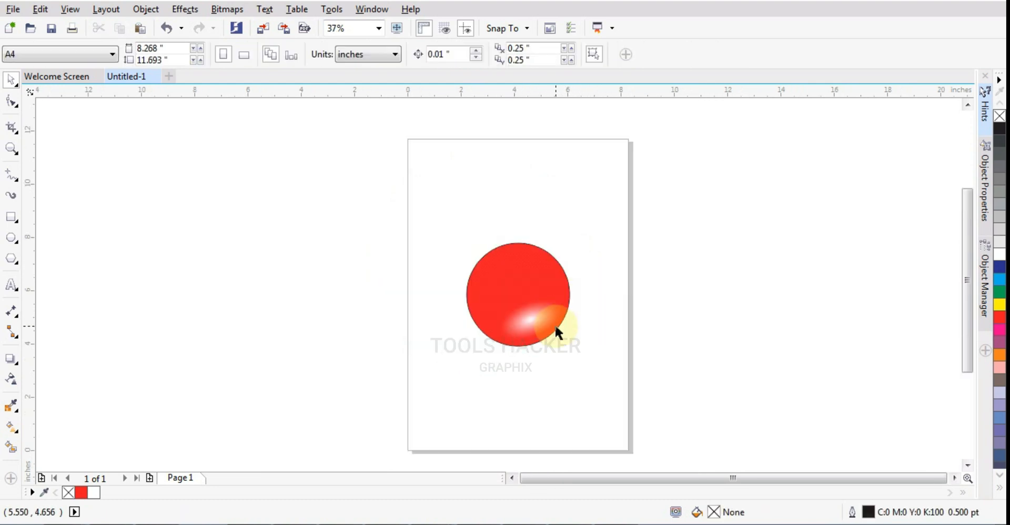
Give the large red circle an elliptical fountain fill, with its centre shifted up and left and its outer colour node pulled inward
click(530, 313)
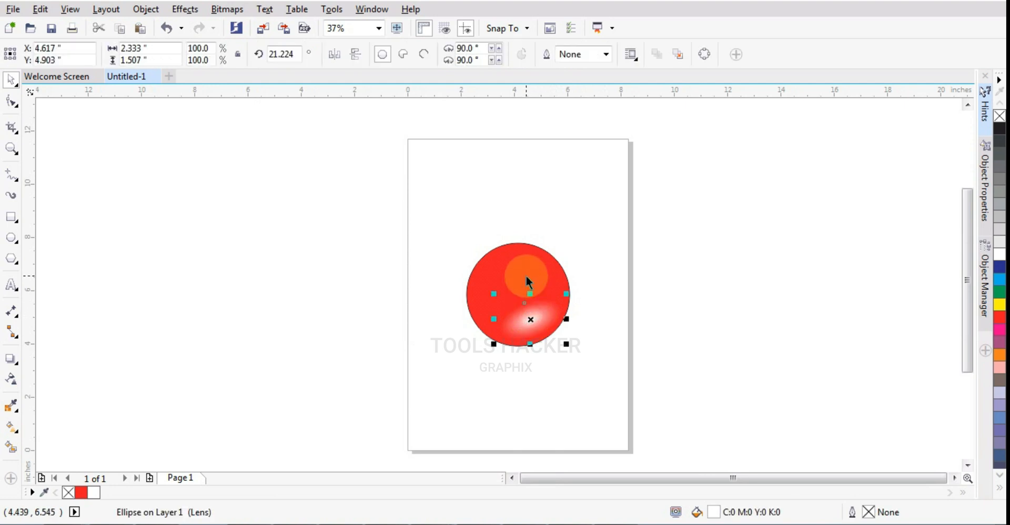
click(11, 427)
click(79, 424)
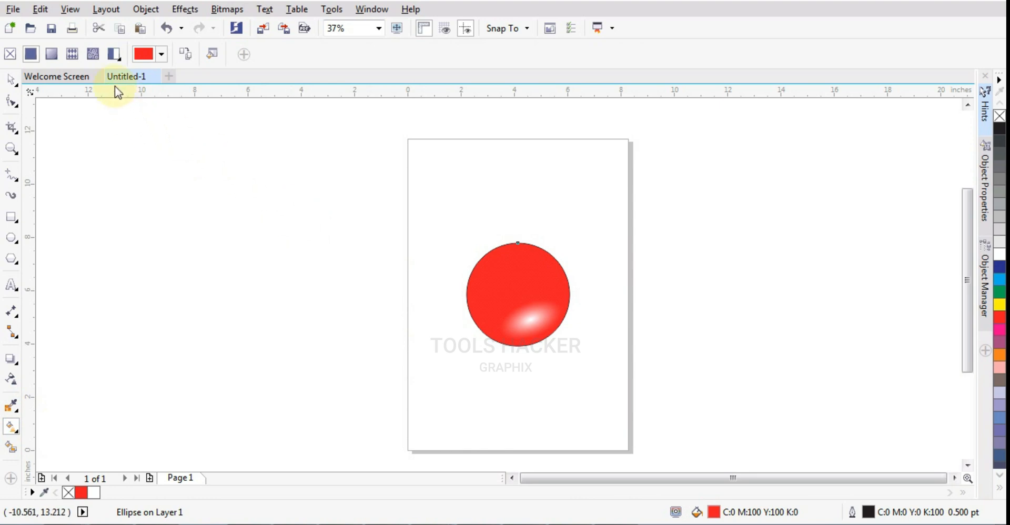
click(51, 54)
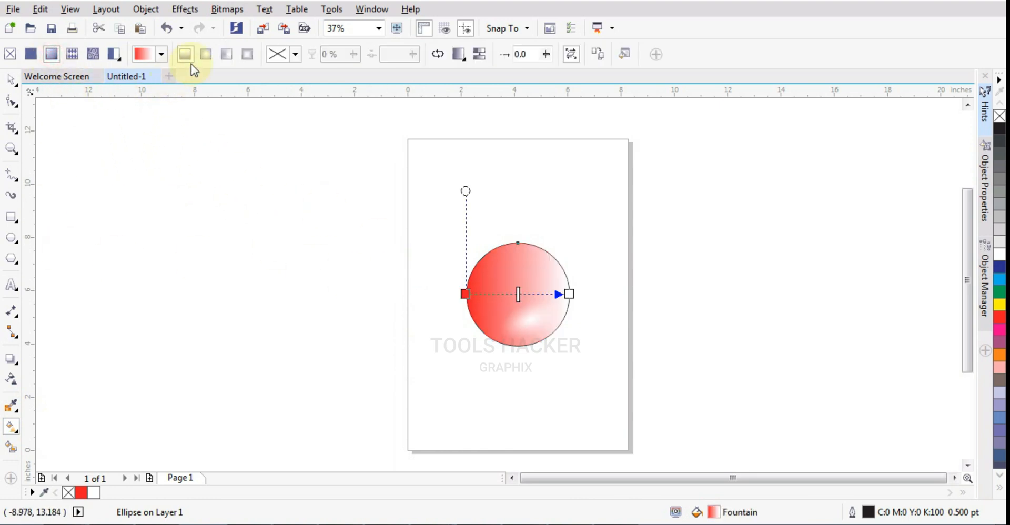
click(205, 54)
drag(513, 291, 508, 280)
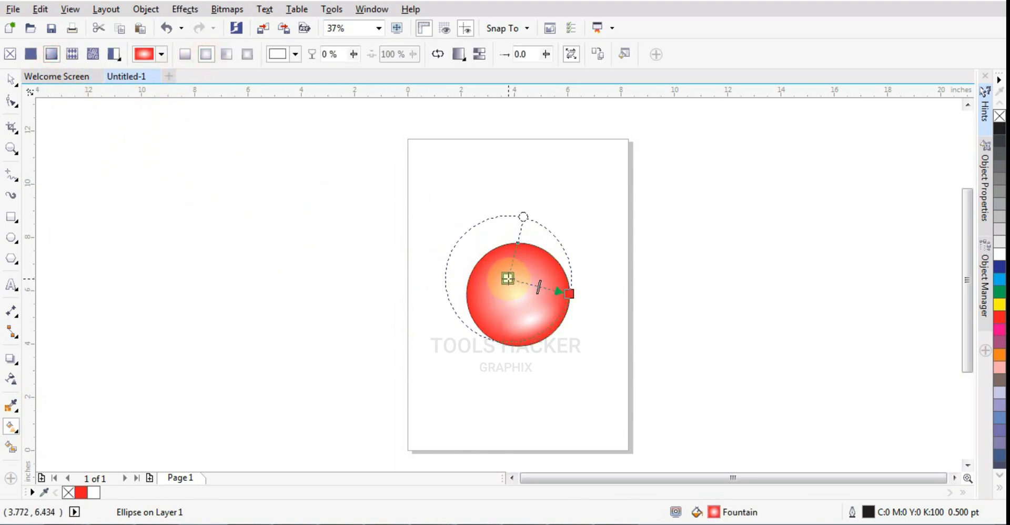
drag(569, 297, 553, 303)
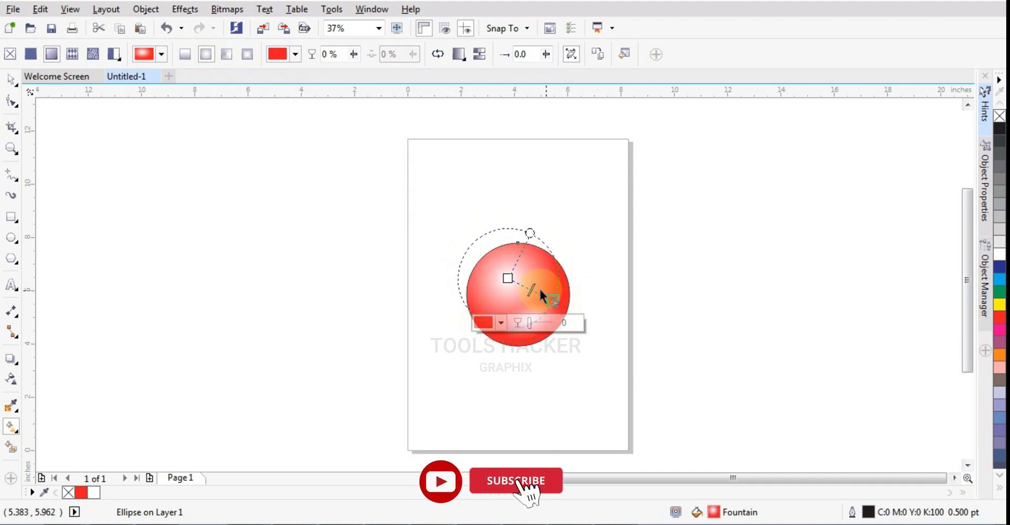
Change the fountain fill's white centre colour to light pink, CMYK 2, 44, 25, 0
click(508, 279)
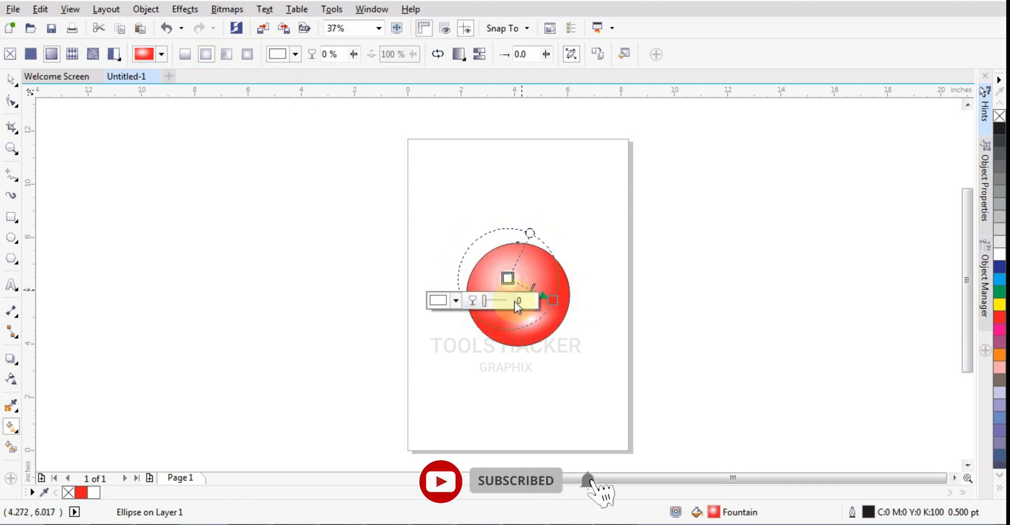
click(440, 300)
click(466, 374)
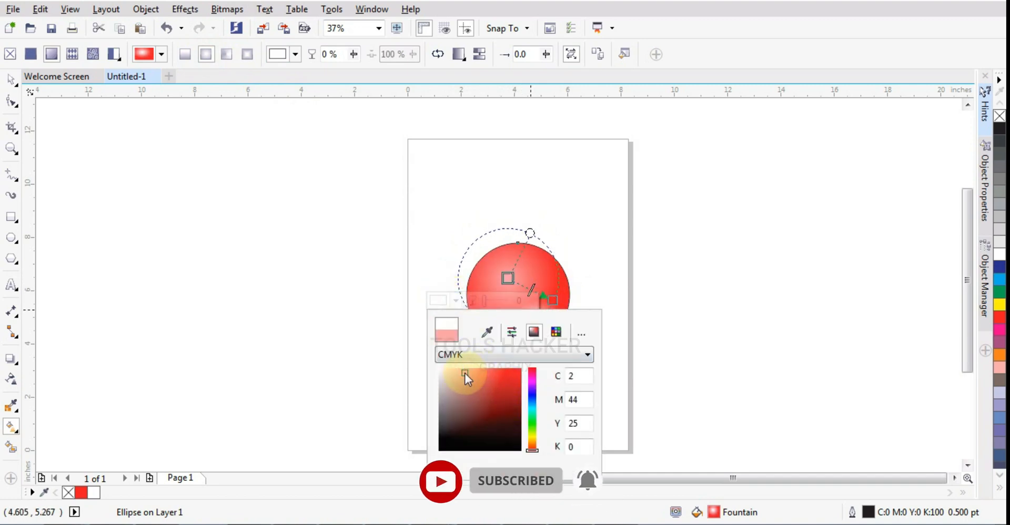
click(11, 81)
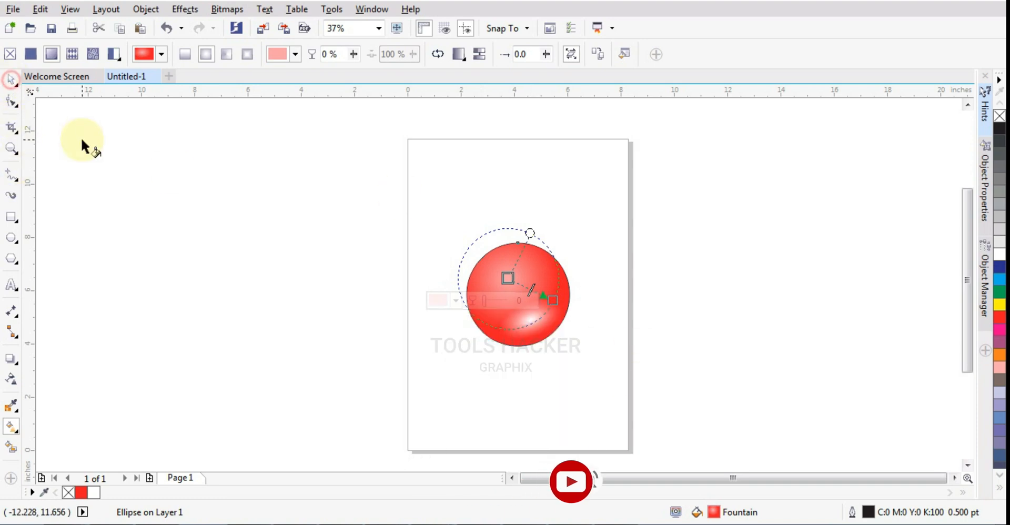
click(82, 138)
Set the centre node of the white highlight ellipse's transparency to 31
click(524, 318)
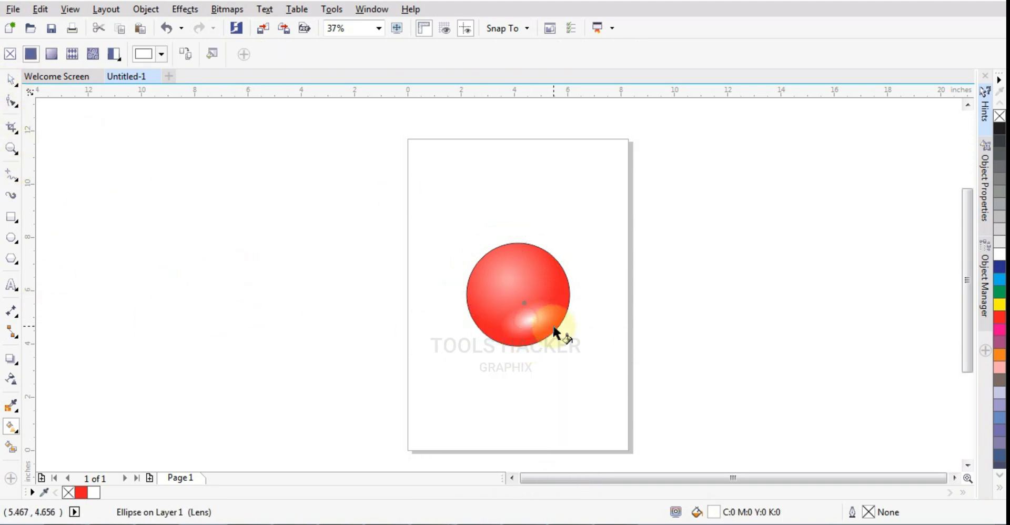
click(11, 80)
click(115, 213)
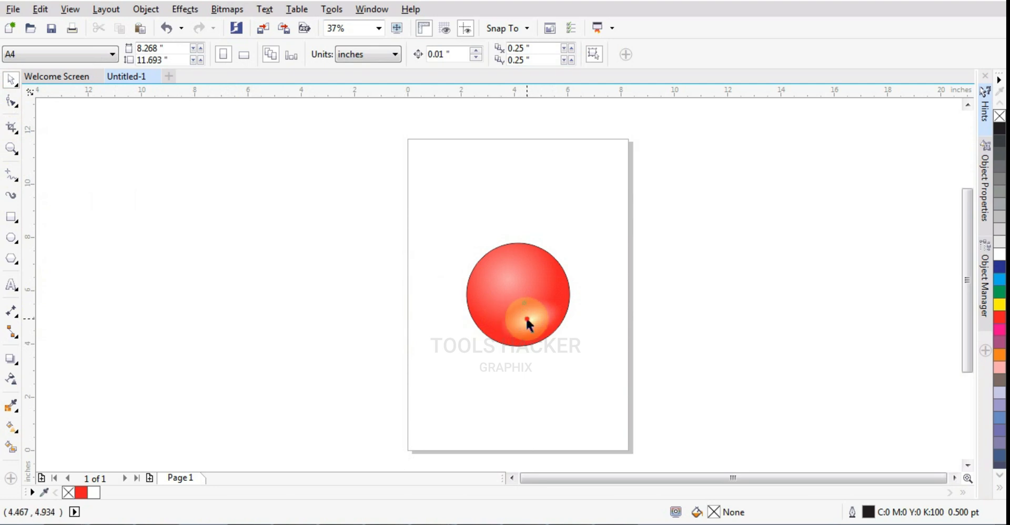
click(525, 317)
scroll(525, 319, up, 2)
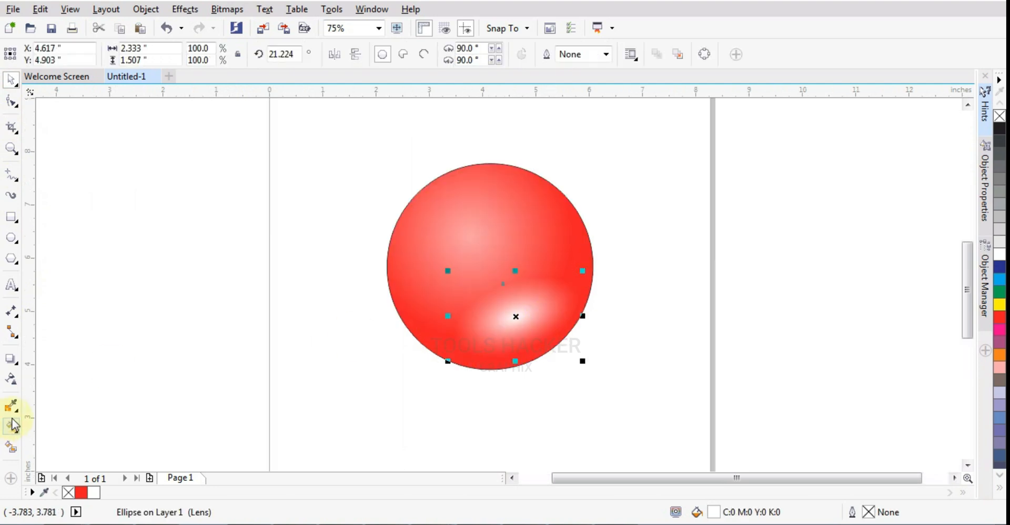
click(10, 379)
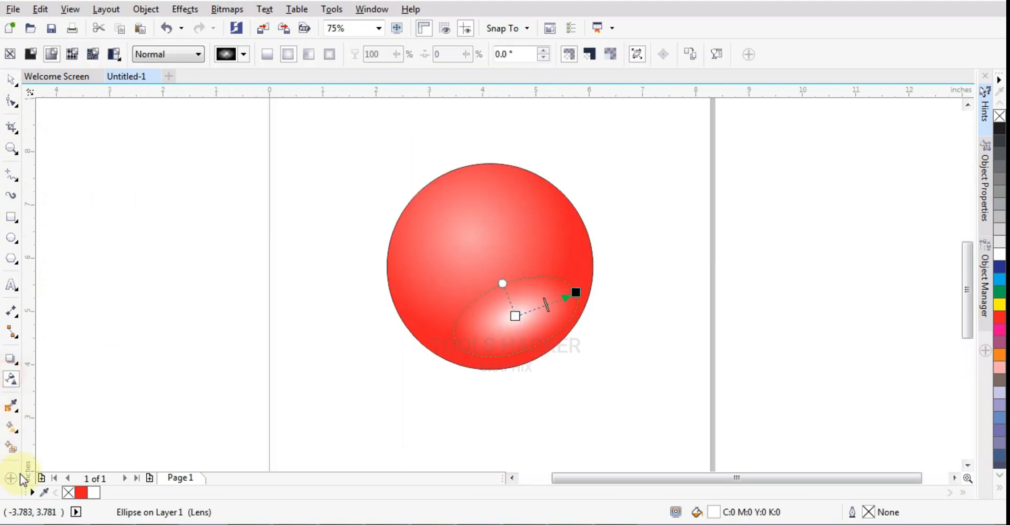
click(515, 316)
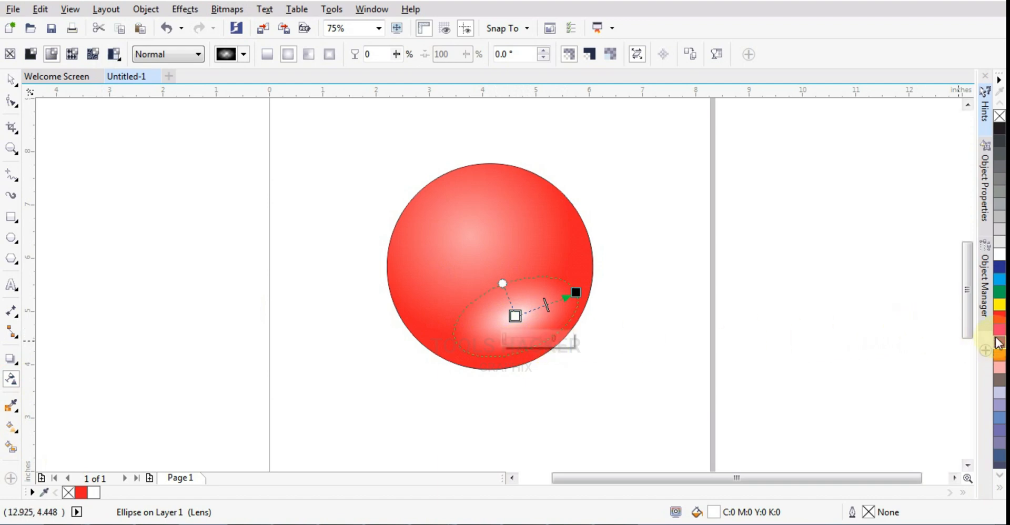
drag(999, 321, 517, 339)
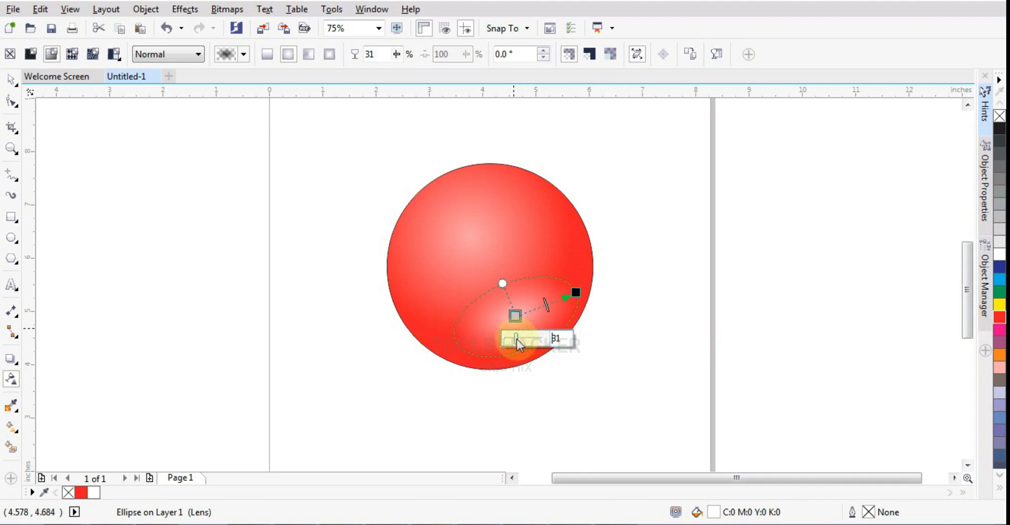
click(11, 79)
click(401, 334)
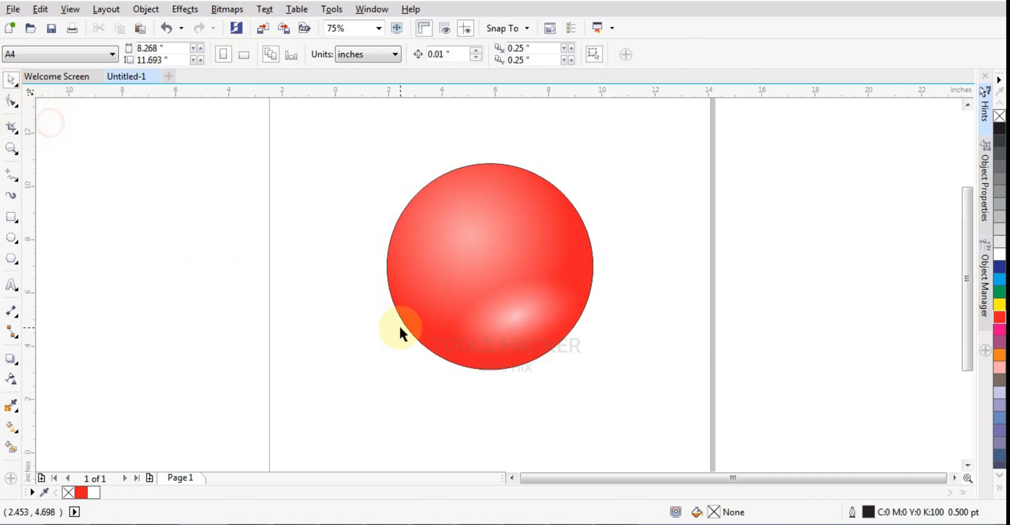
Move the highlight ellipse slightly down toward the circle's lower edge, to about Y 4.71 inches
scroll(402, 334, down, 2)
scroll(556, 296, up, 2)
click(465, 321)
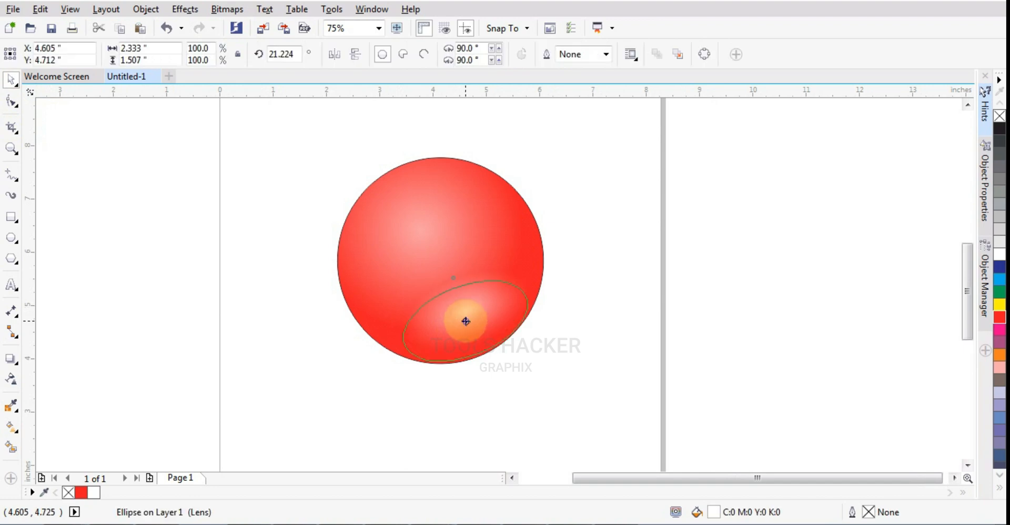
click(592, 289)
scroll(515, 310, down, 1)
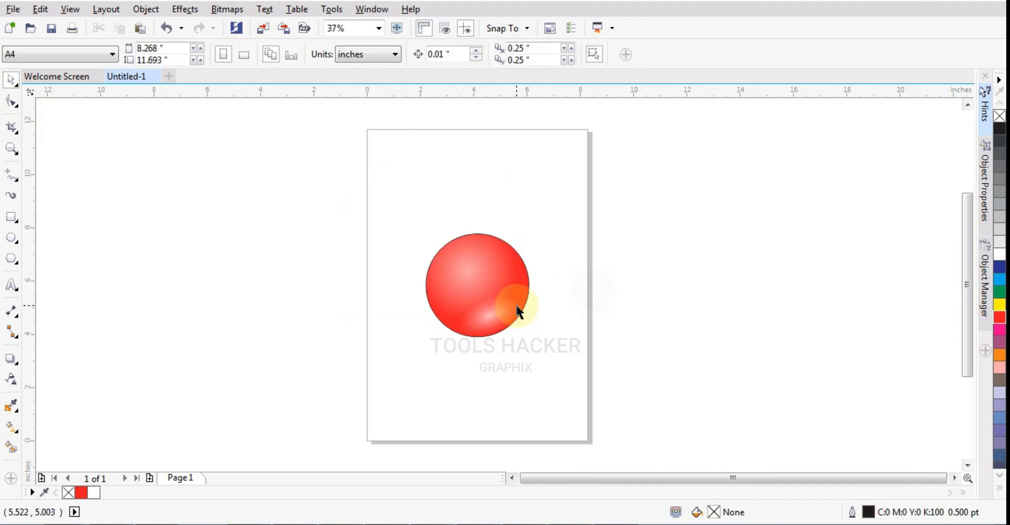
click(556, 268)
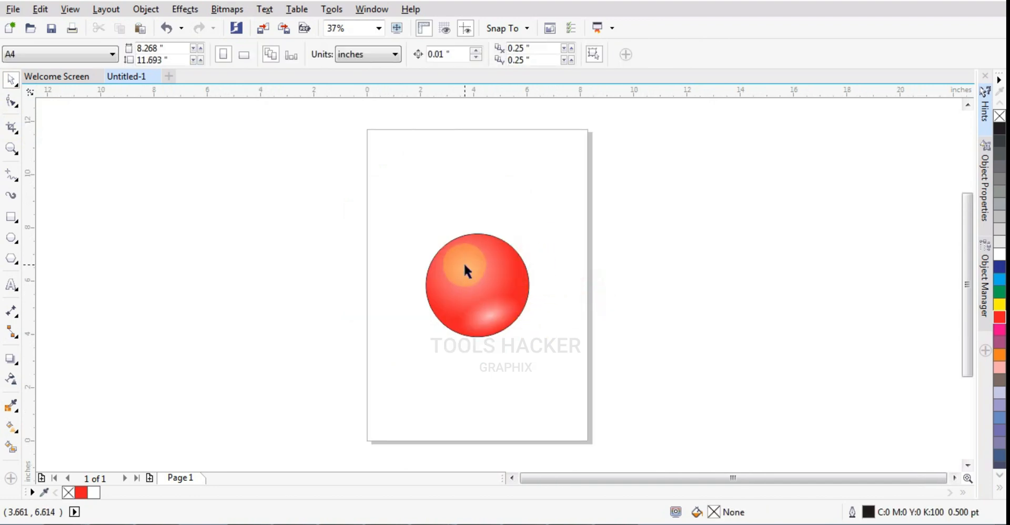
Make a concentric copy of the red circle scaled to 92.6%, fill it white and remove its outline
scroll(466, 271, up, 2)
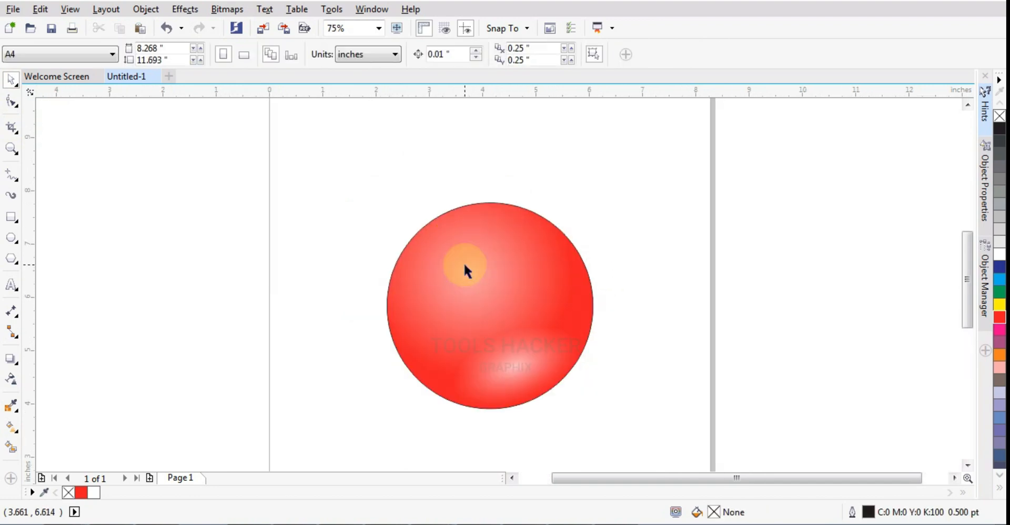
click(11, 217)
click(11, 79)
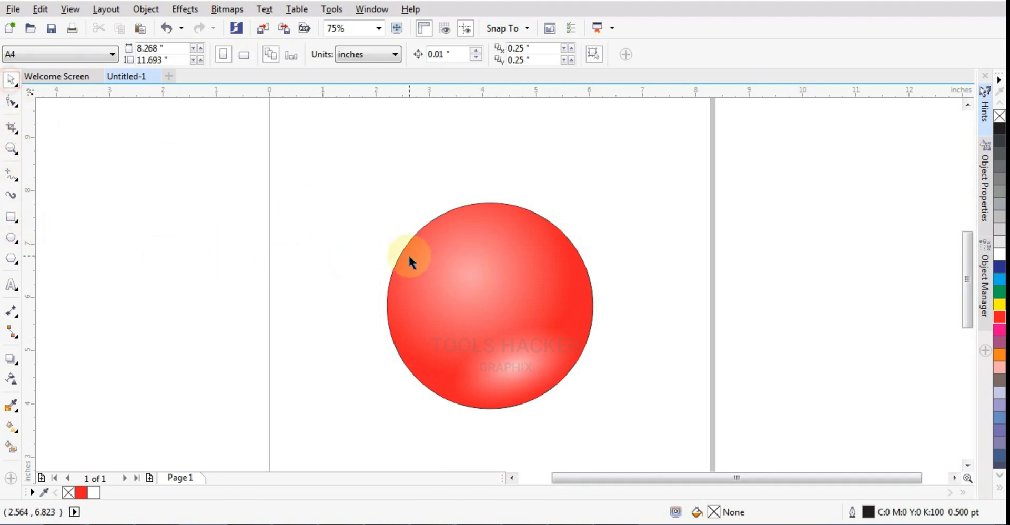
click(495, 297)
drag(597, 413, 590, 410)
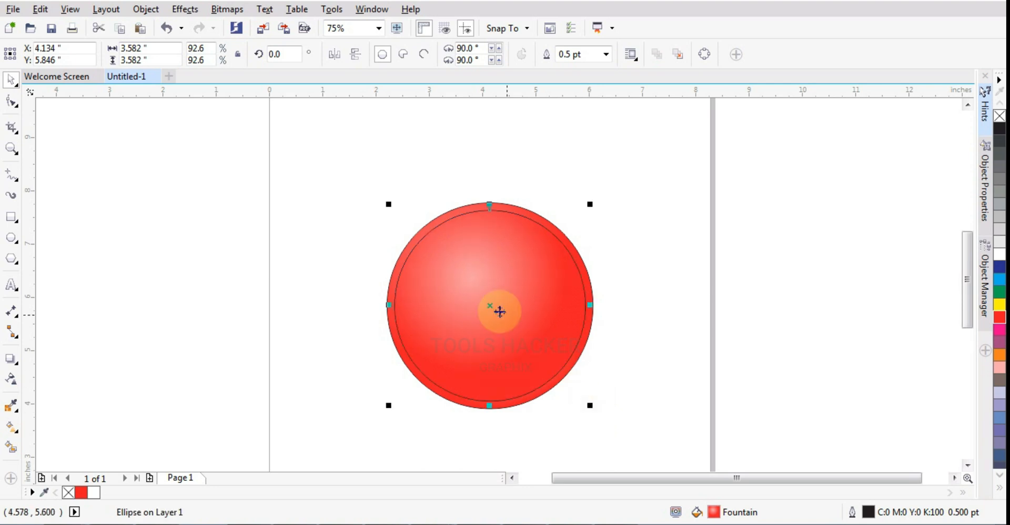
click(999, 255)
click(1000, 117)
click(785, 208)
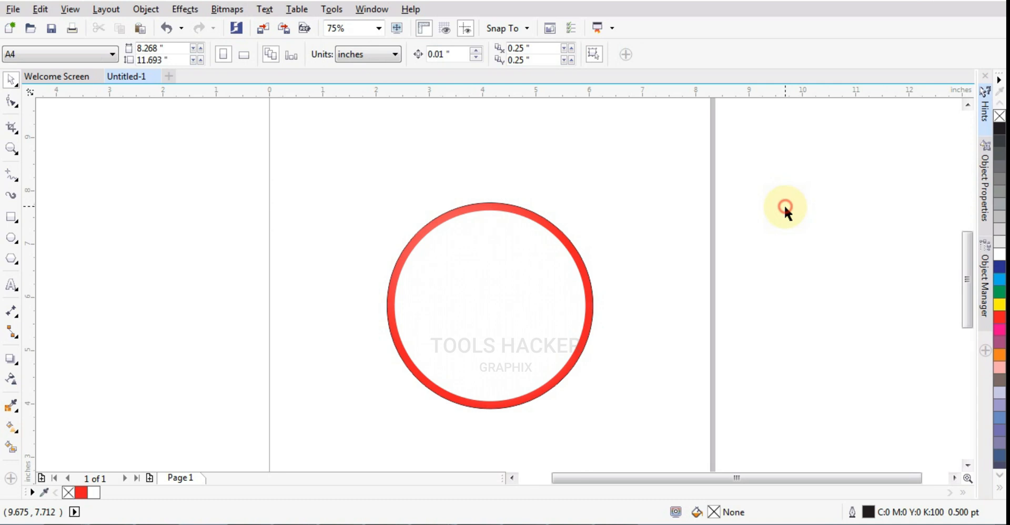
Make a concentric copy of the white circle scaled down to about 2.15 inches in diameter
click(554, 260)
click(628, 220)
click(509, 251)
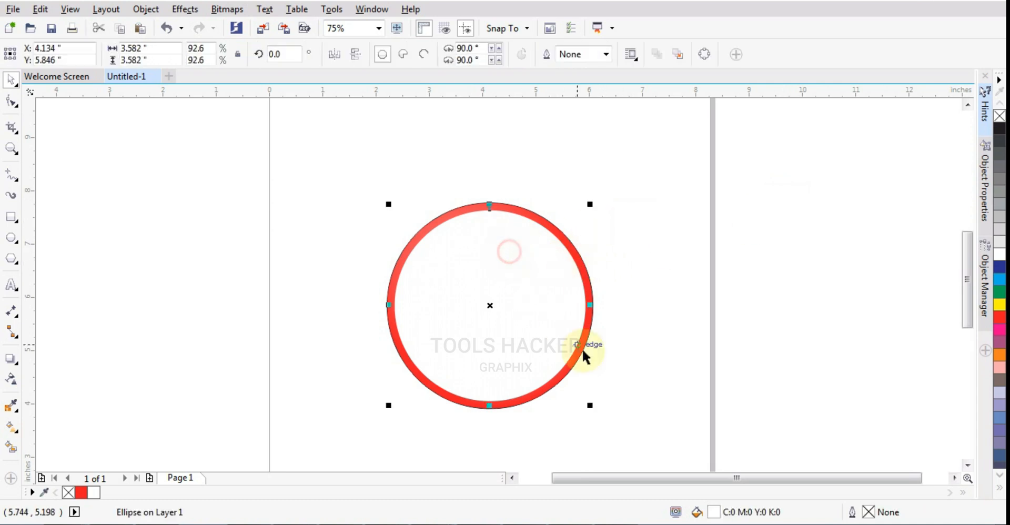
drag(590, 406, 553, 388)
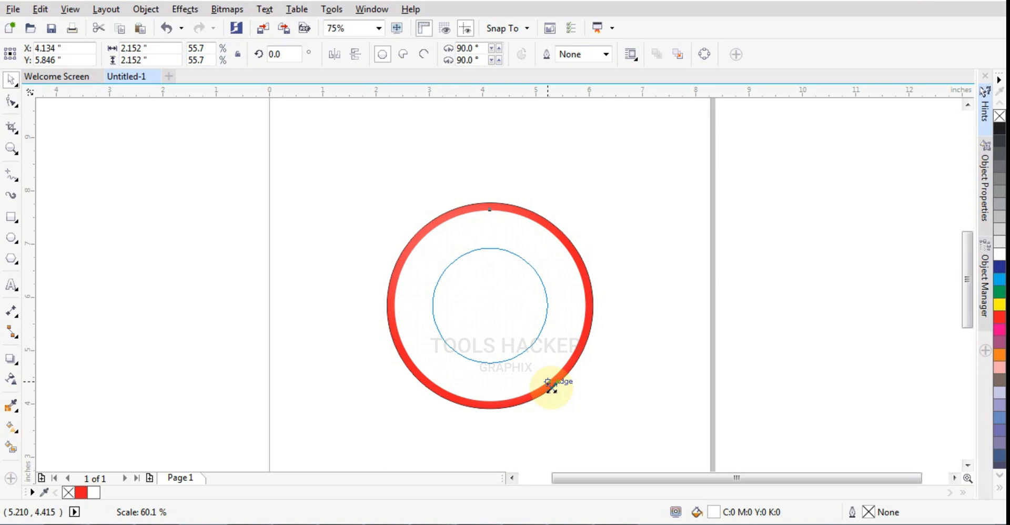
drag(551, 388, 551, 388)
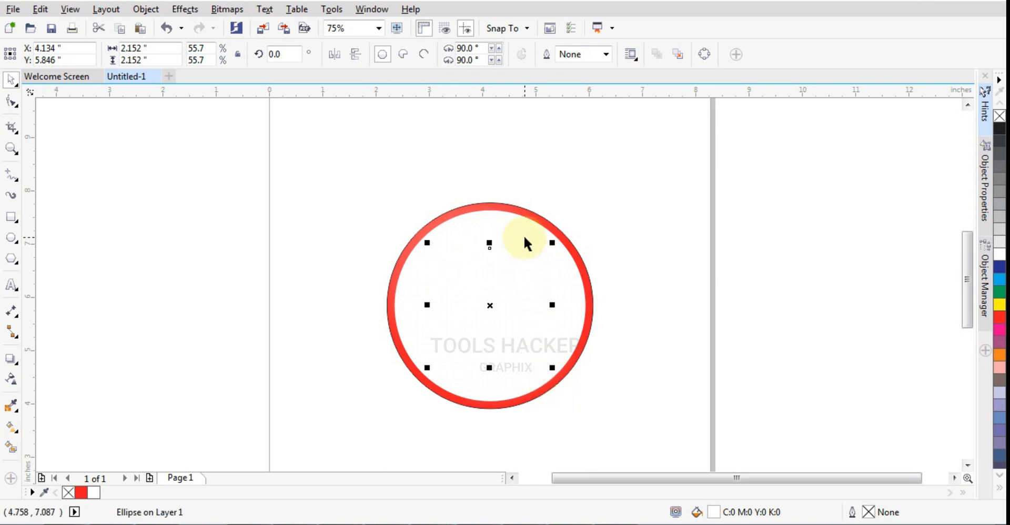
Trim the larger white circle with the small inner circle and delete the small circle to leave a white ring
shift+click(525, 236)
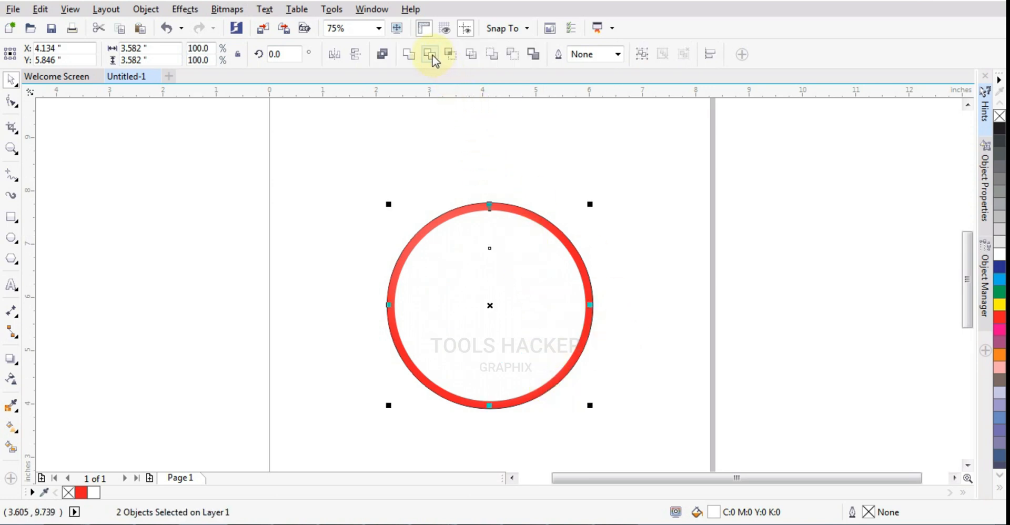
click(432, 55)
click(496, 290)
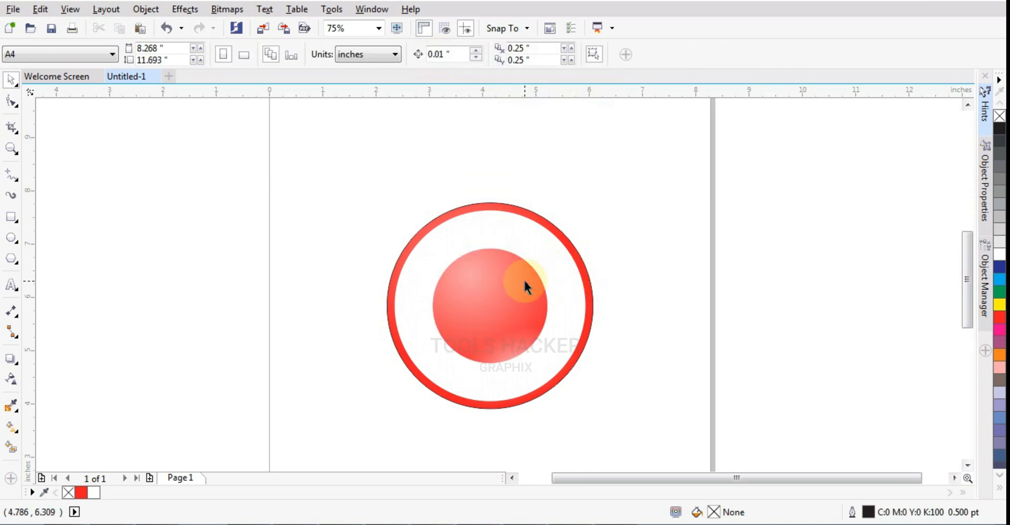
click(527, 279)
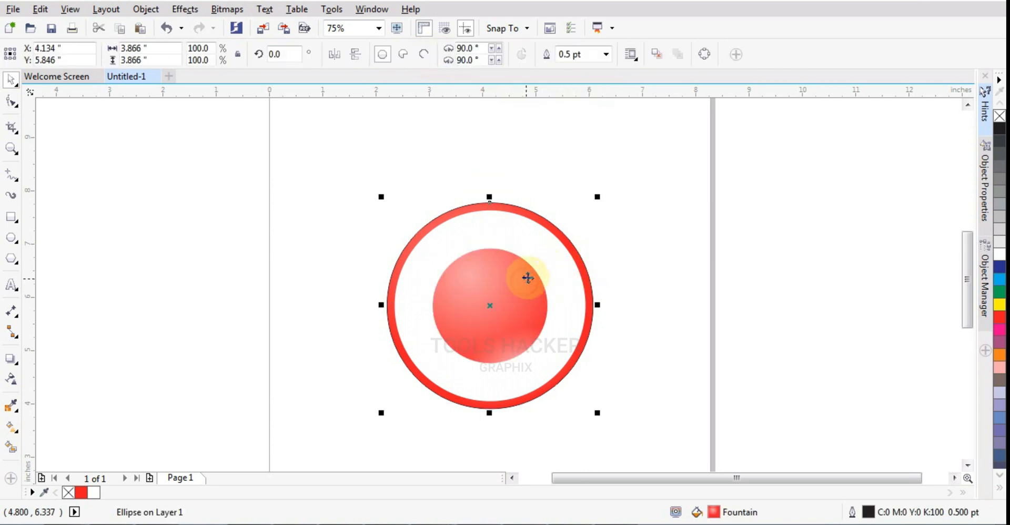
click(547, 273)
Draw a circle about 2.8 inches in diameter and centre it horizontally and vertically on the white ring
click(11, 238)
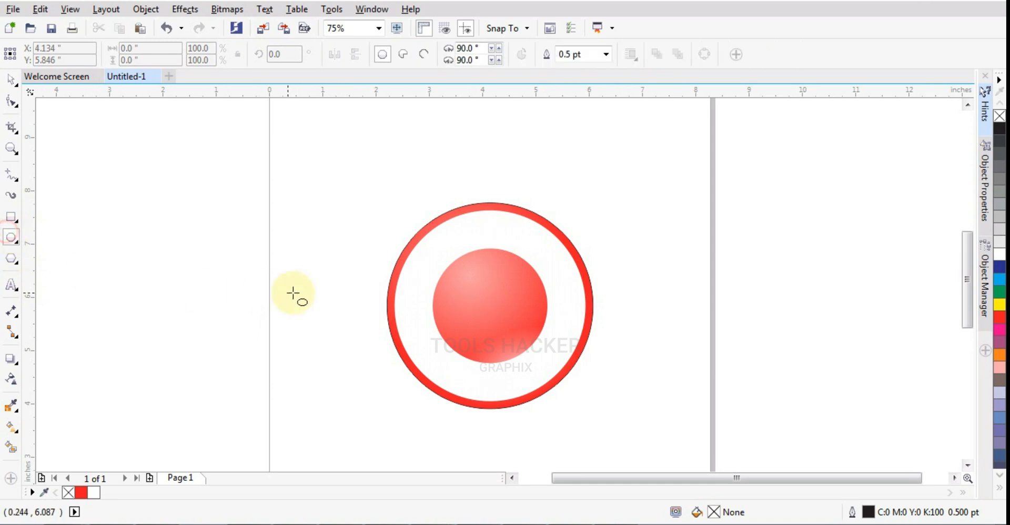
drag(335, 252, 367, 327)
click(11, 79)
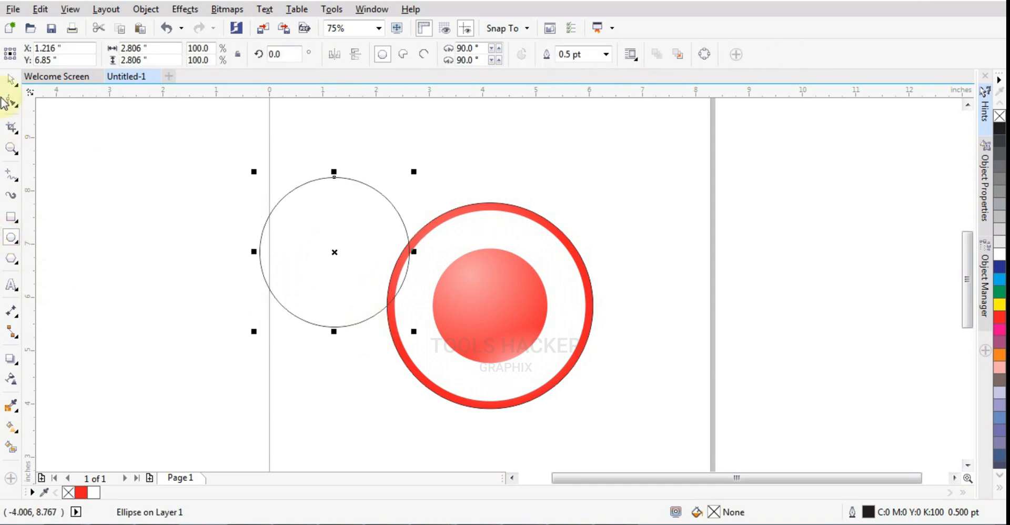
shift+click(478, 221)
key(c)
key(e)
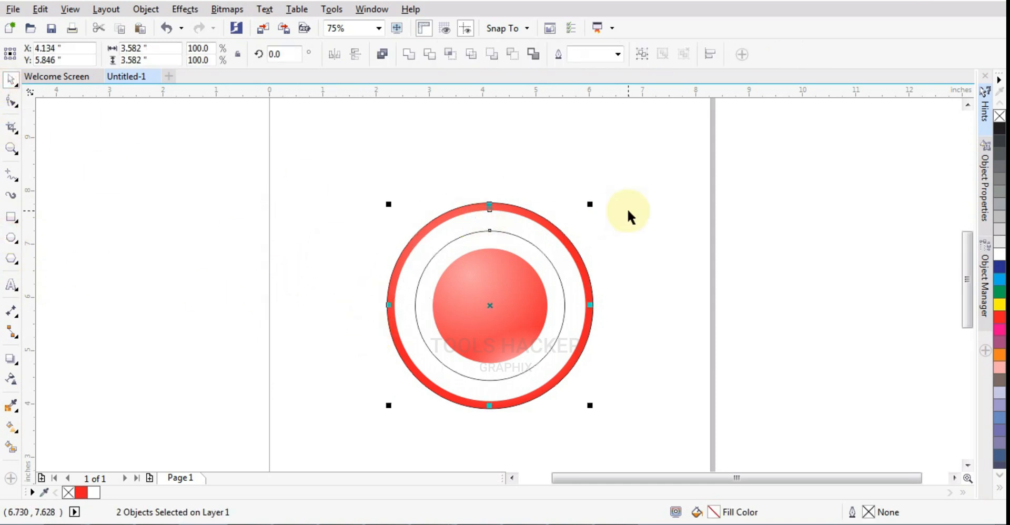
Make two concentric circles about 2.86 and 2.72 inches in diameter from the middle circle and combine them into a thin ring
click(627, 208)
click(513, 240)
drag(570, 225, 571, 225)
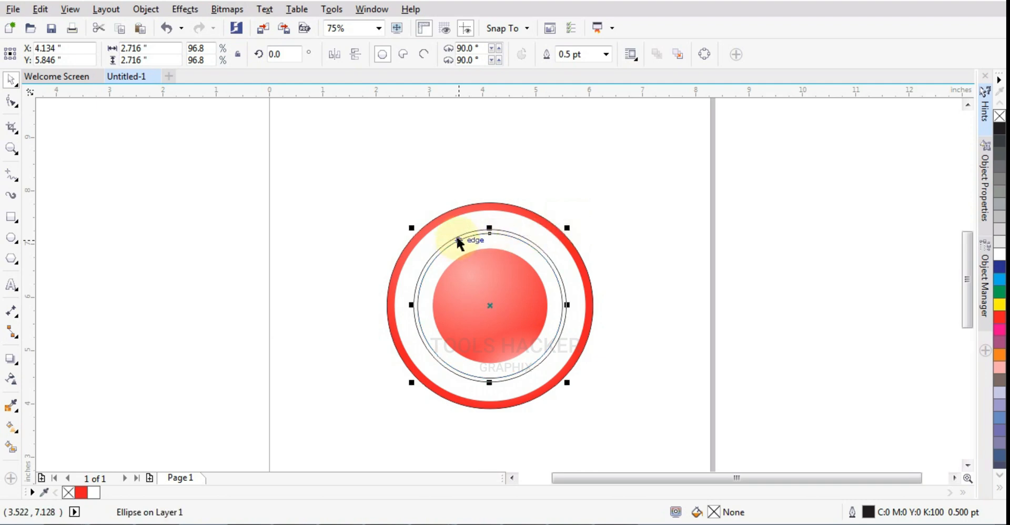
shift+click(456, 233)
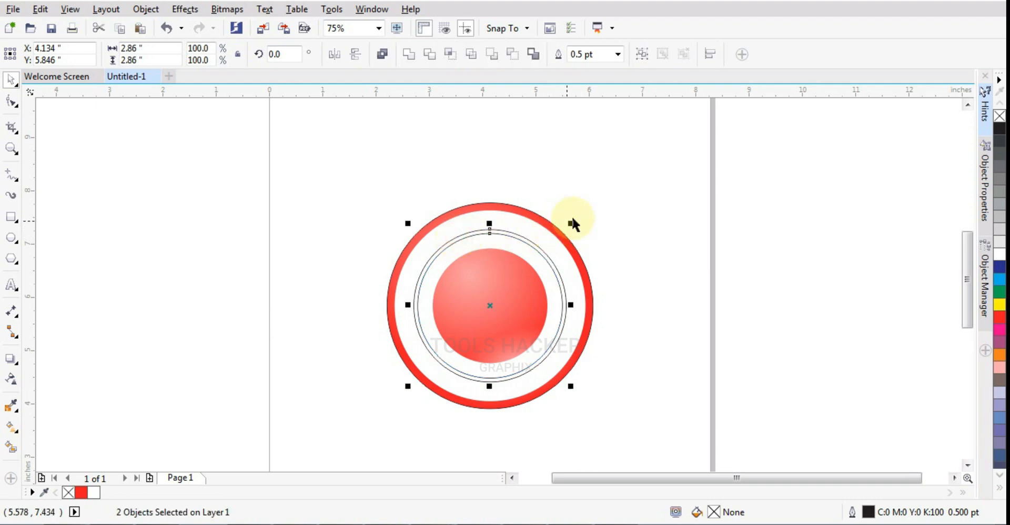
click(382, 54)
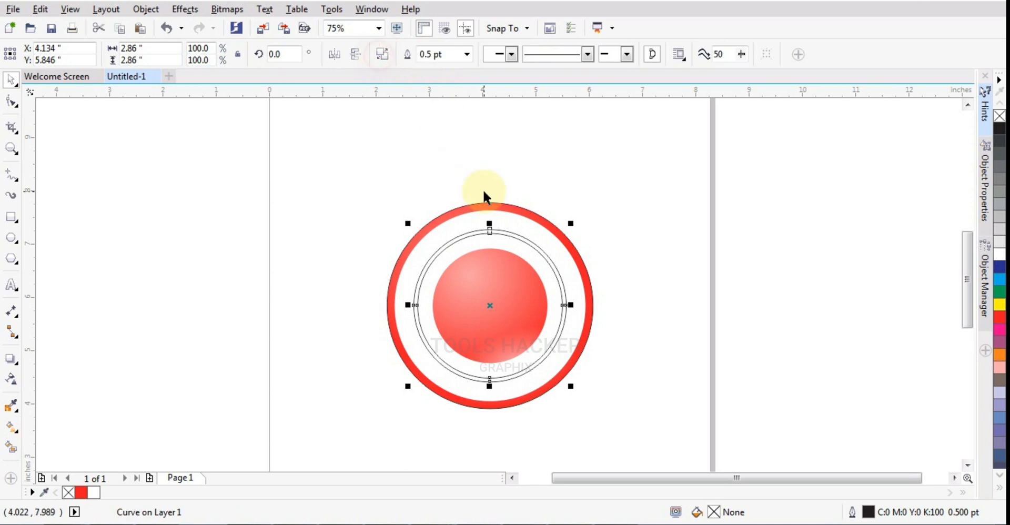
Trim the white ring with the combined thin ring and delete the thin ring to leave a narrow red gap
shift+click(503, 222)
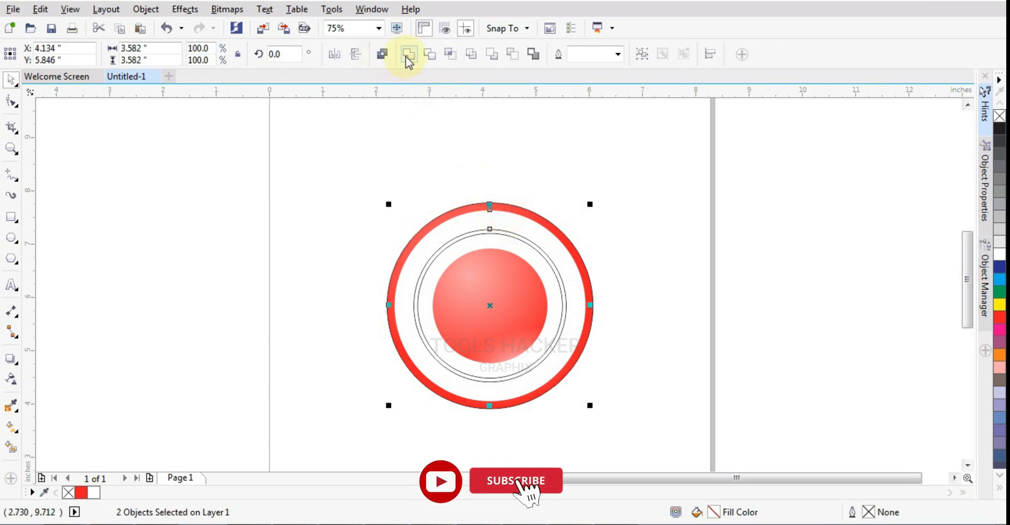
click(432, 55)
click(587, 218)
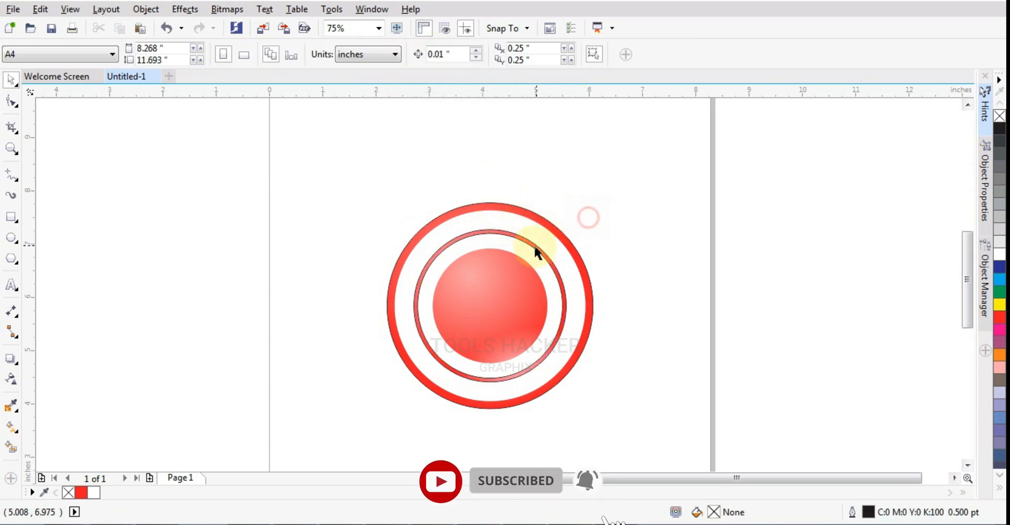
click(533, 247)
click(560, 240)
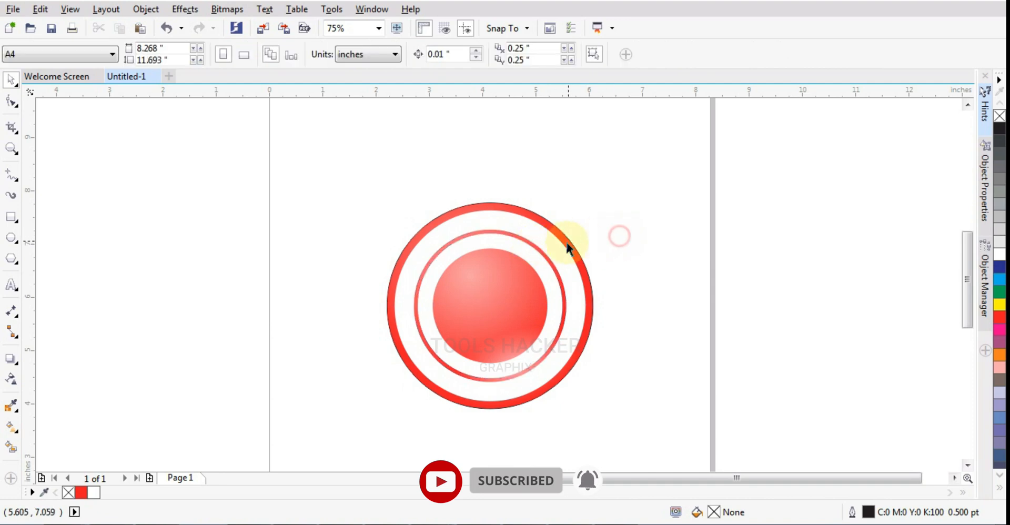
Draw a closed four-sided shape about 1.54 by 1.65 inches across the upper-left part of the rings with straight Freehand segments
click(14, 177)
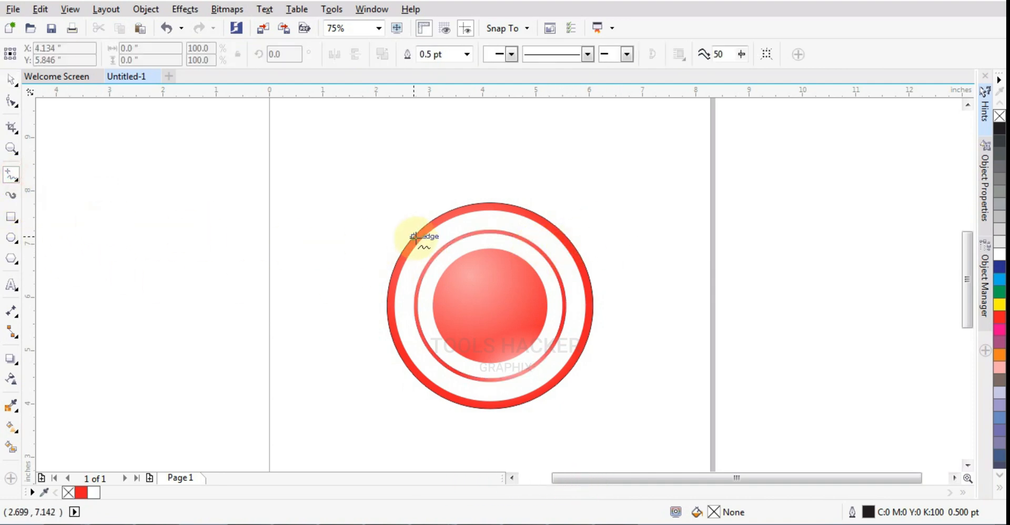
click(465, 197)
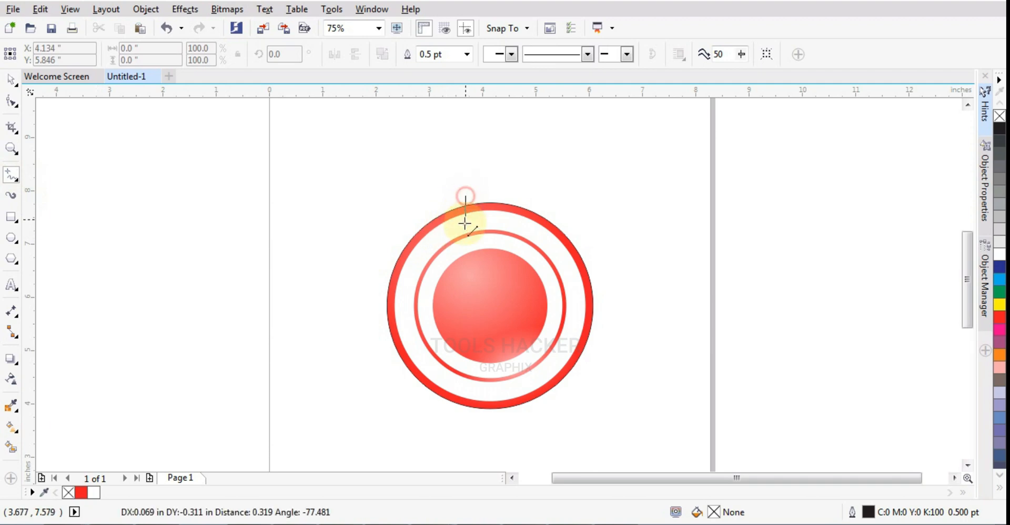
double_click(468, 264)
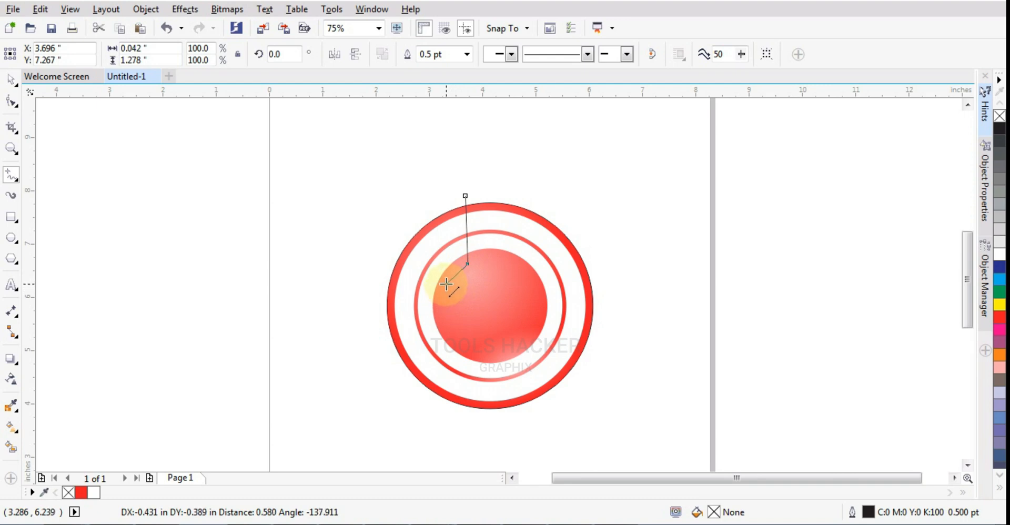
click(447, 284)
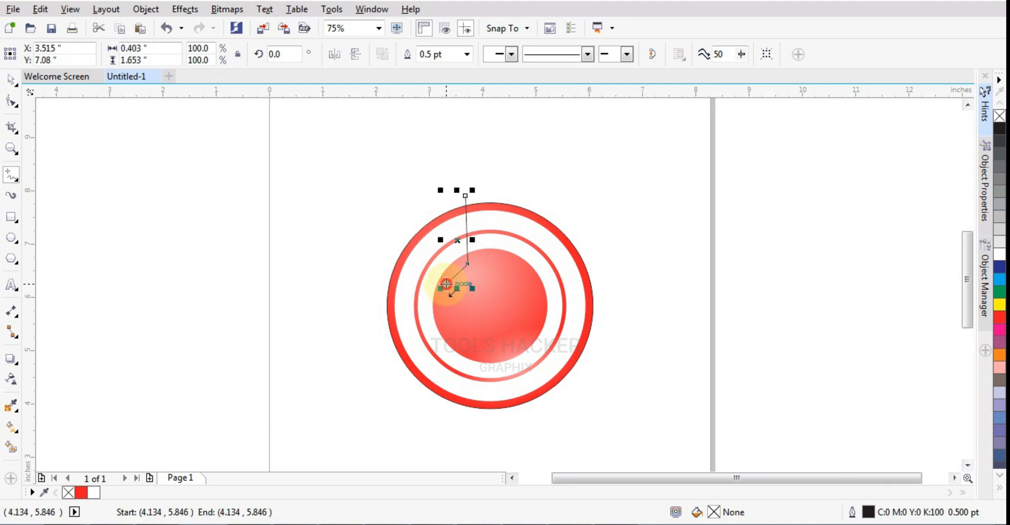
click(386, 271)
click(465, 195)
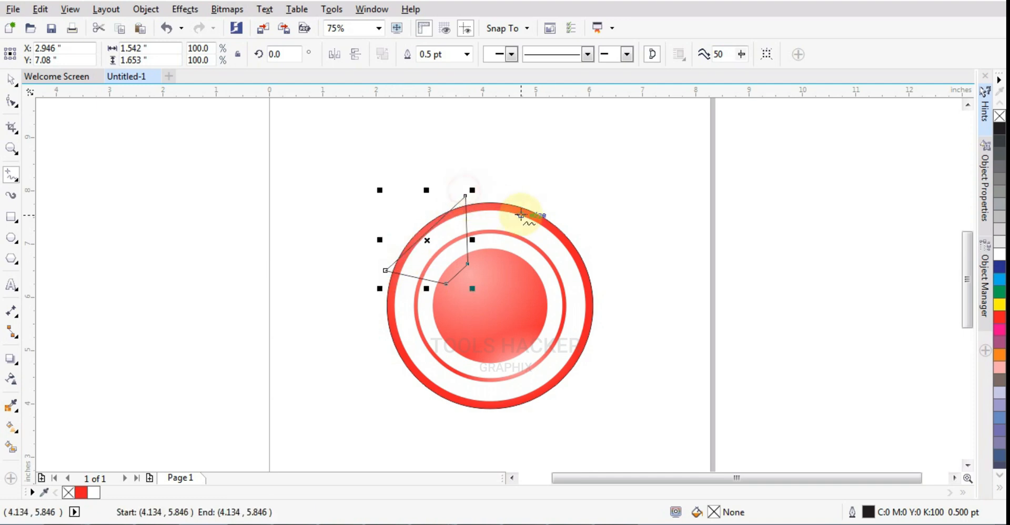
Convert the lower edge of the four-sided shape to a curve and bow it gently upward
click(13, 99)
click(421, 278)
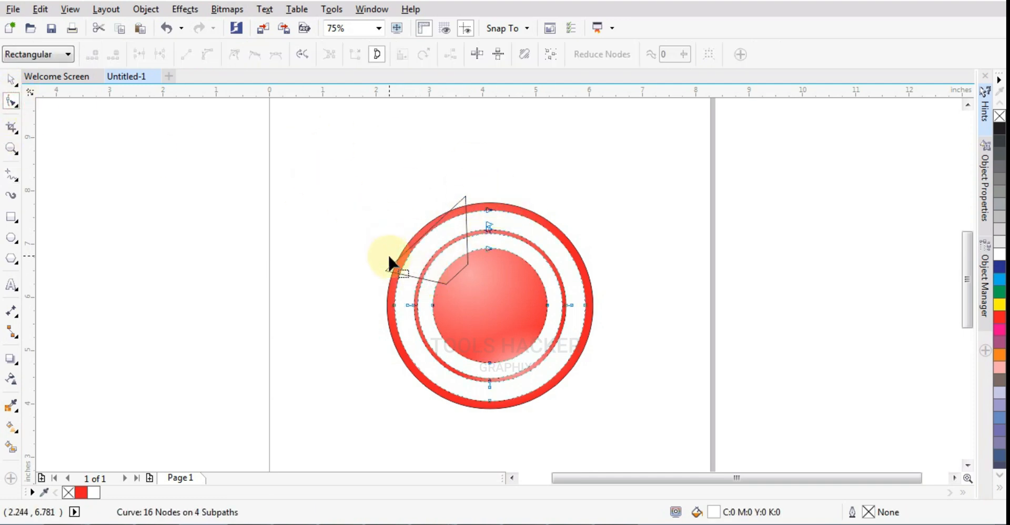
click(393, 278)
click(405, 274)
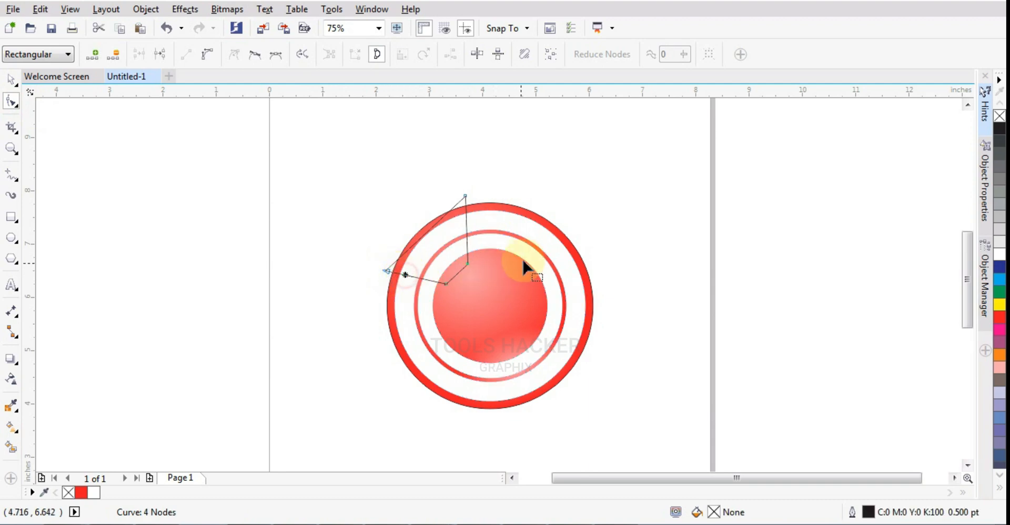
drag(387, 272, 386, 269)
click(422, 277)
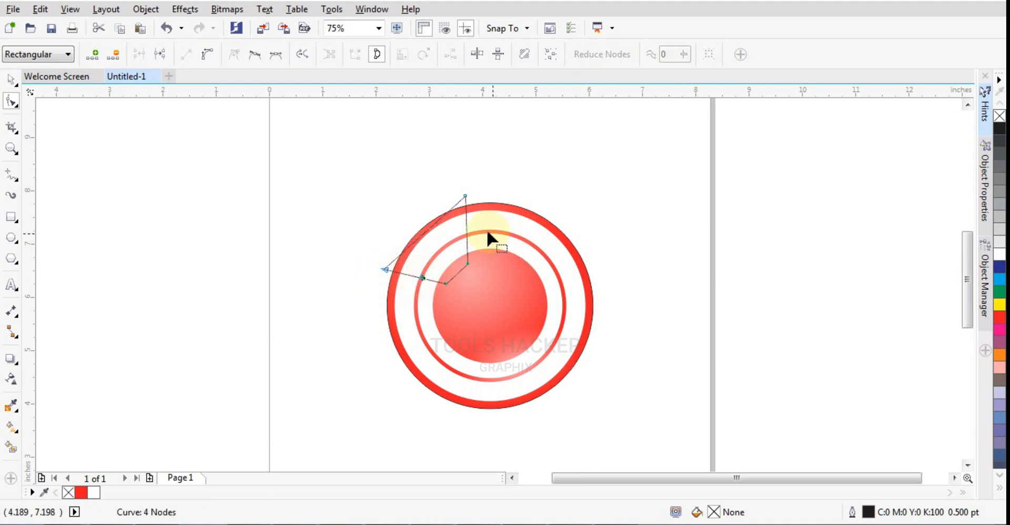
click(207, 55)
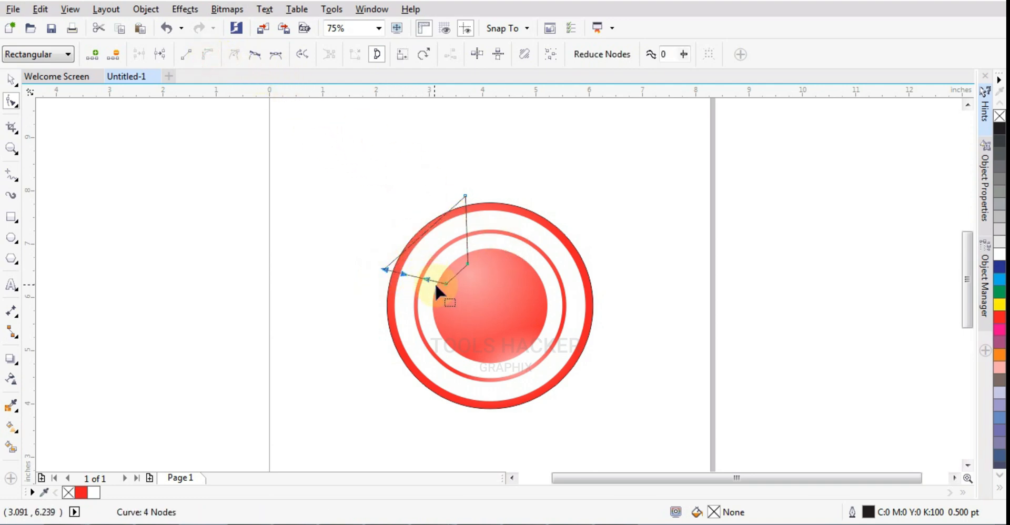
drag(428, 281, 445, 283)
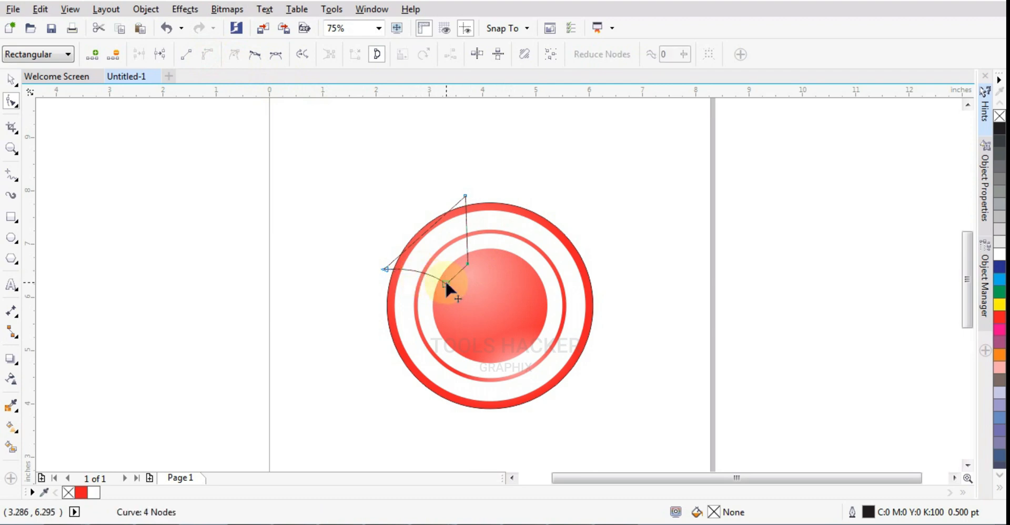
Convert the near-vertical edge of the four-sided shape to a curve and bow it slightly inward
click(465, 229)
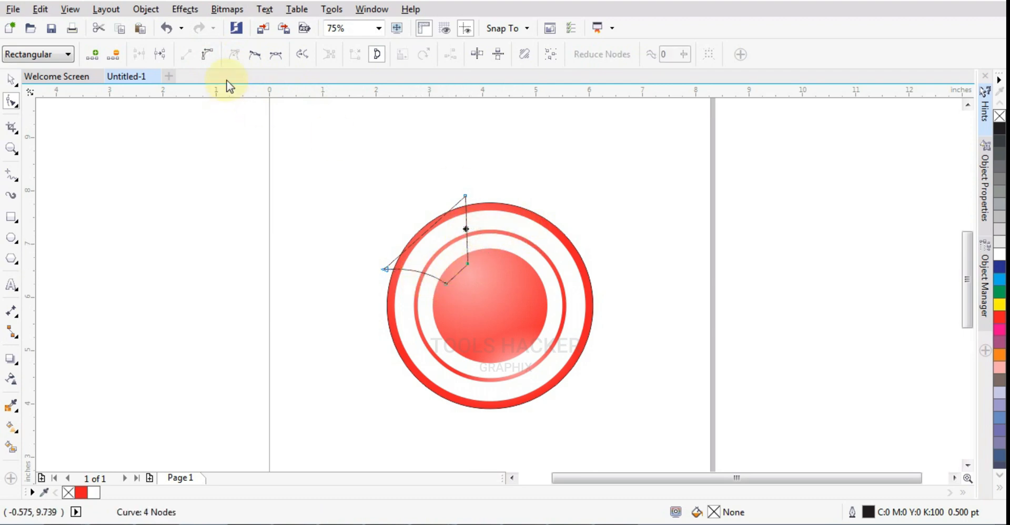
click(209, 55)
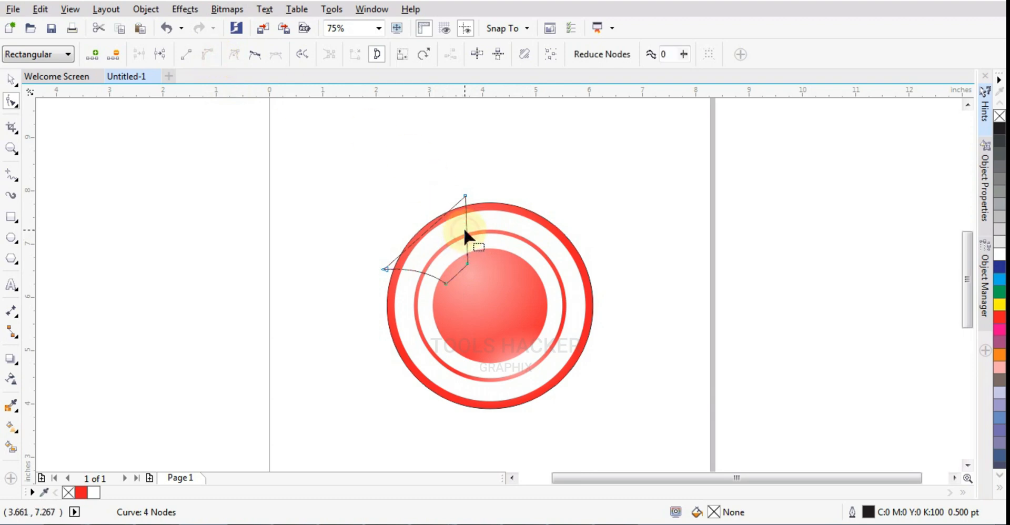
drag(465, 231, 462, 235)
click(547, 190)
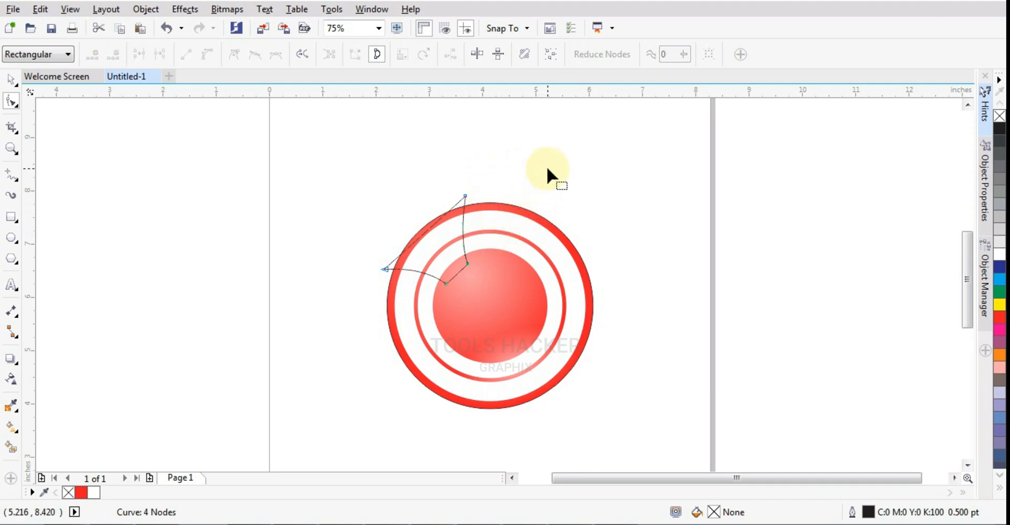
Intersect the curved shape with the white rings, then delete the original rings and the curved shape to leave the highlight pieces
click(11, 80)
shift+click(478, 218)
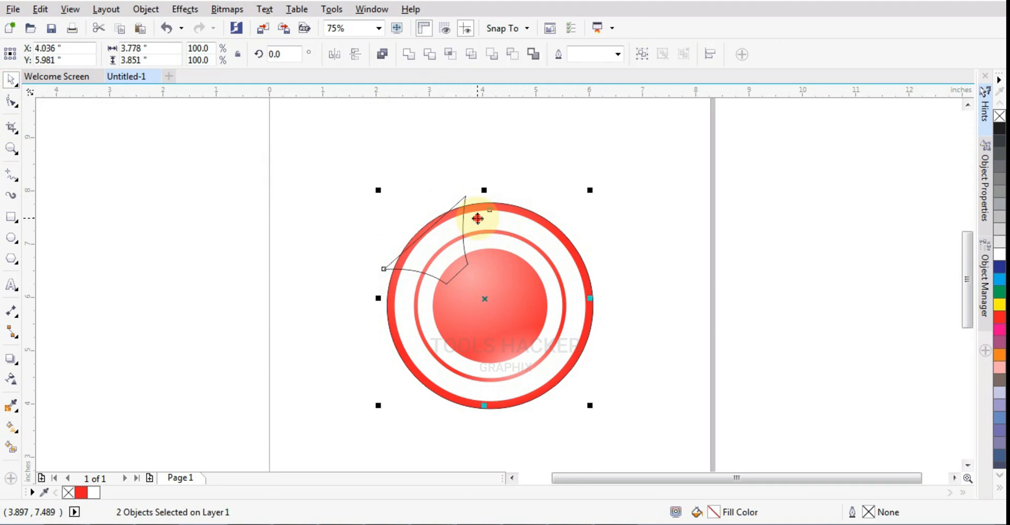
click(451, 53)
click(525, 231)
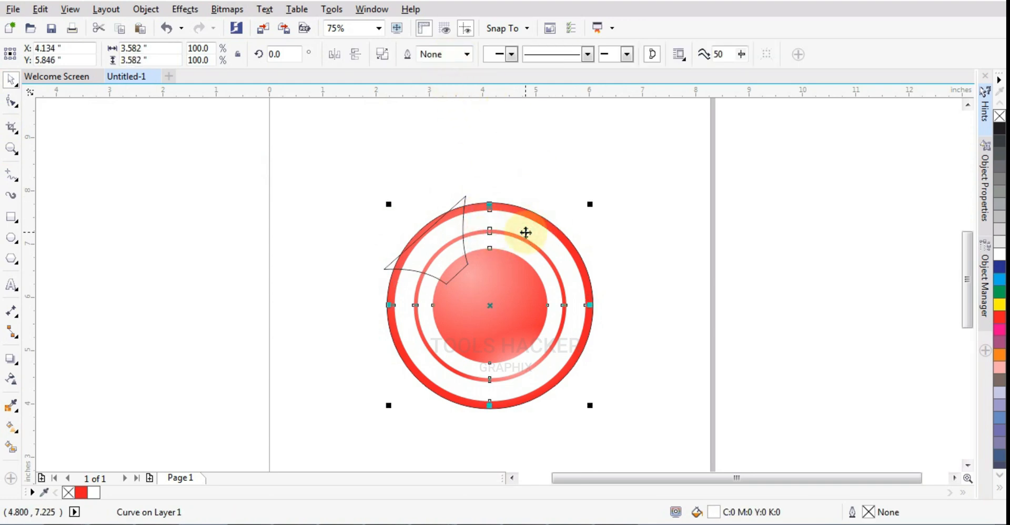
key(Delete)
click(457, 207)
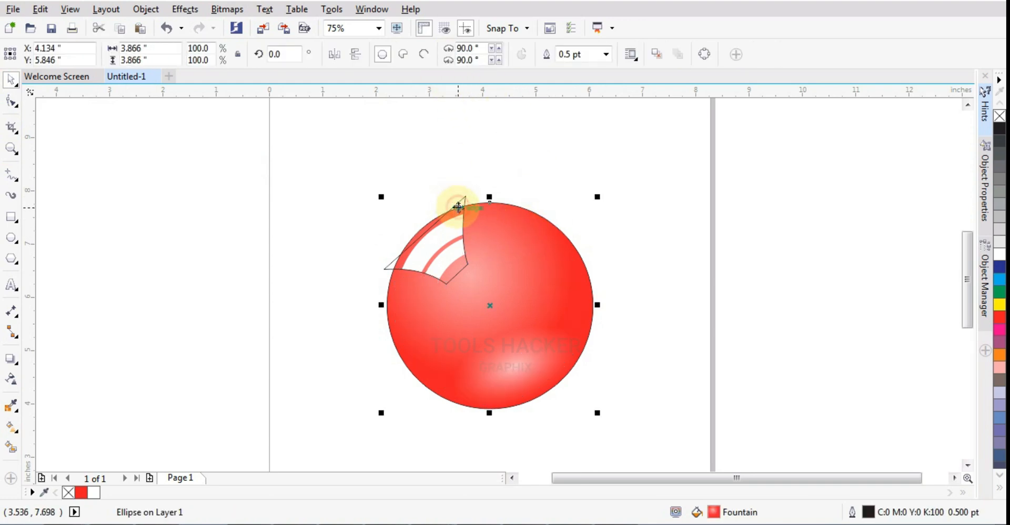
click(460, 201)
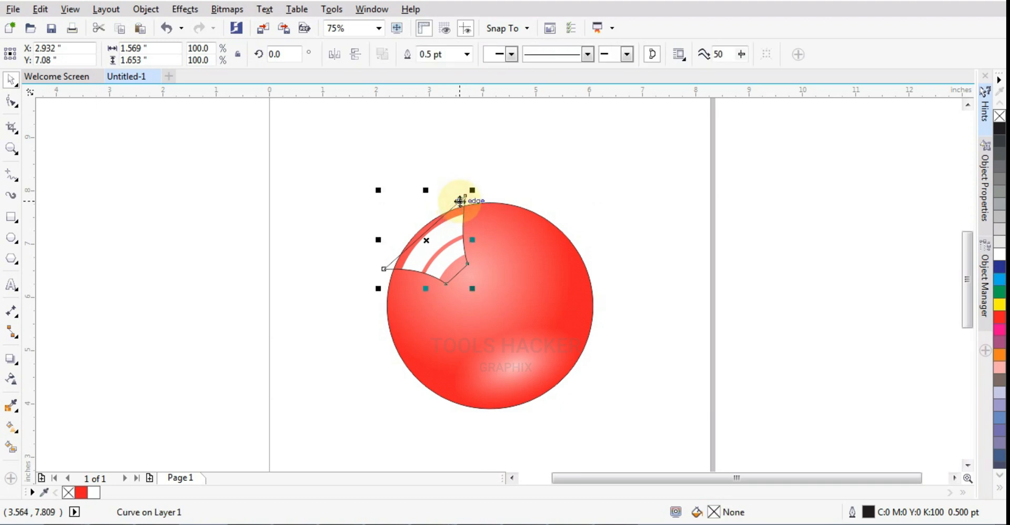
key(Delete)
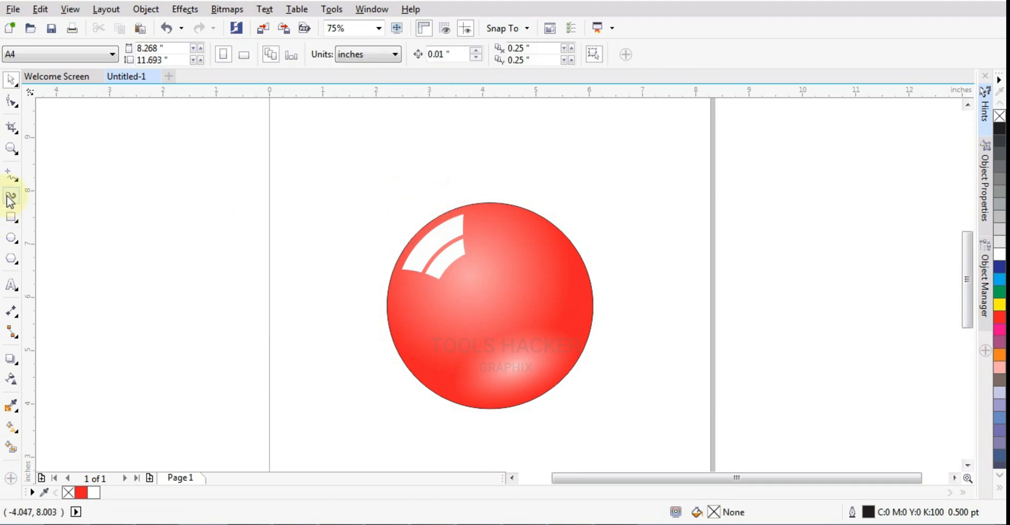
Draw a closed narrow wedge about 0.99 by 1.21 inches diagonally across the white highlight pieces with straight Freehand segments
click(11, 175)
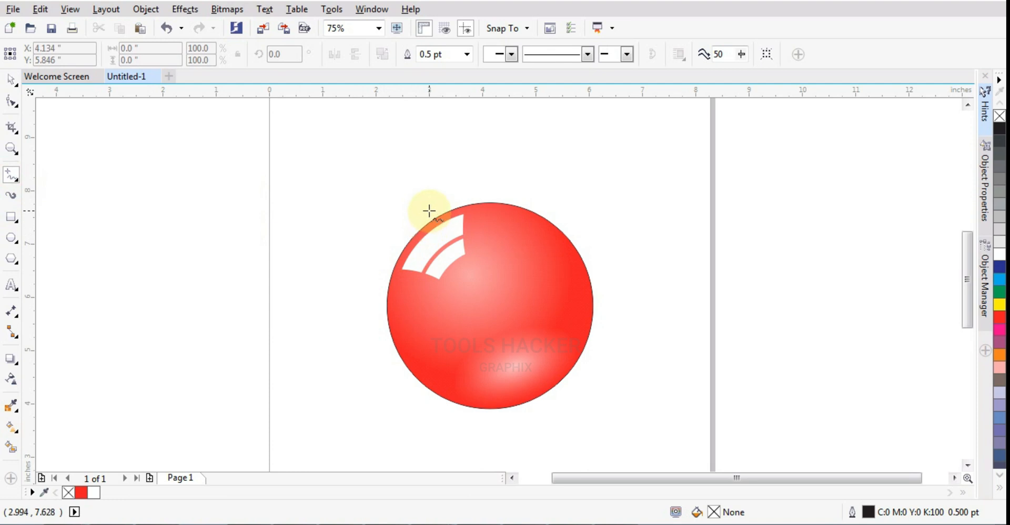
click(429, 211)
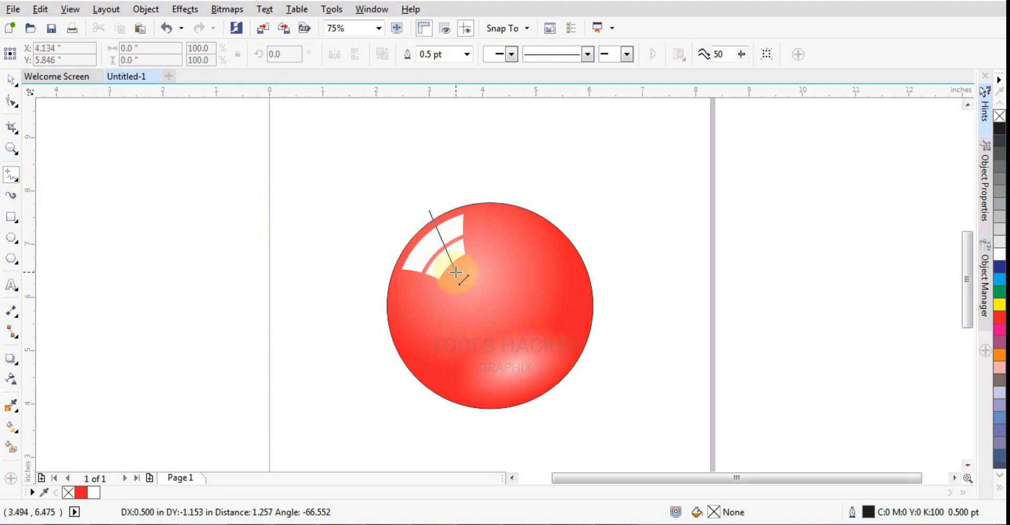
click(456, 272)
click(449, 275)
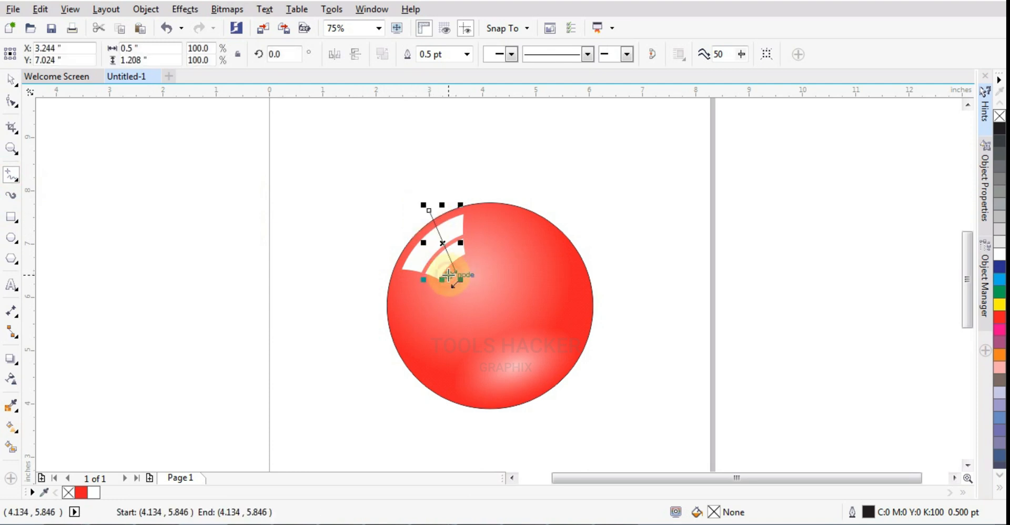
click(404, 226)
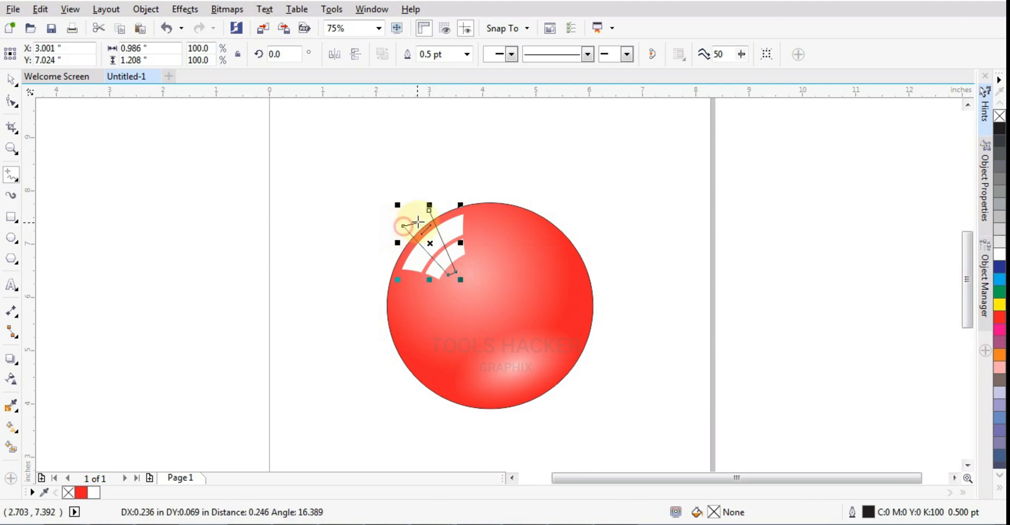
click(429, 211)
click(462, 297)
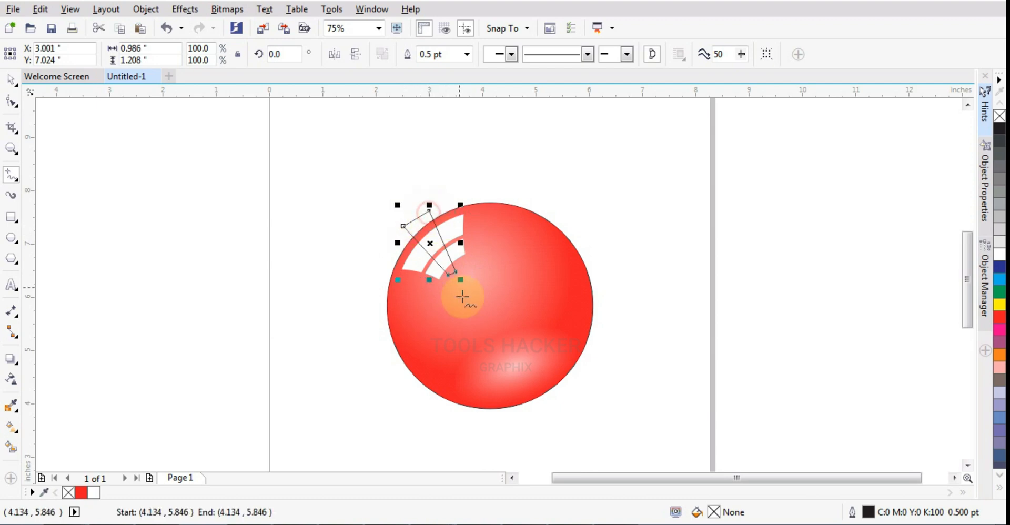
Move the wedge's outer and inner corner nodes closer together to make it narrower
click(11, 101)
drag(430, 209, 409, 232)
click(405, 231)
click(407, 226)
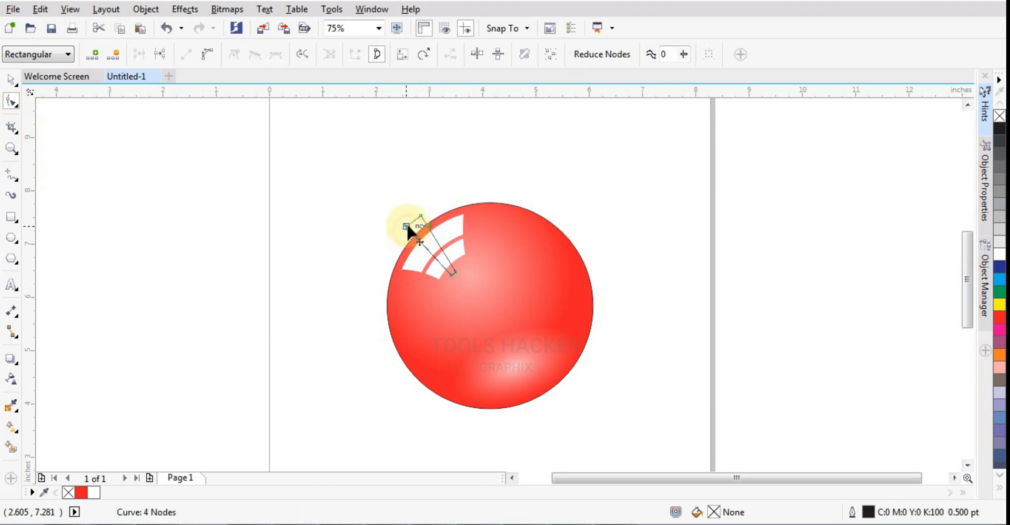
scroll(427, 244, up, 2)
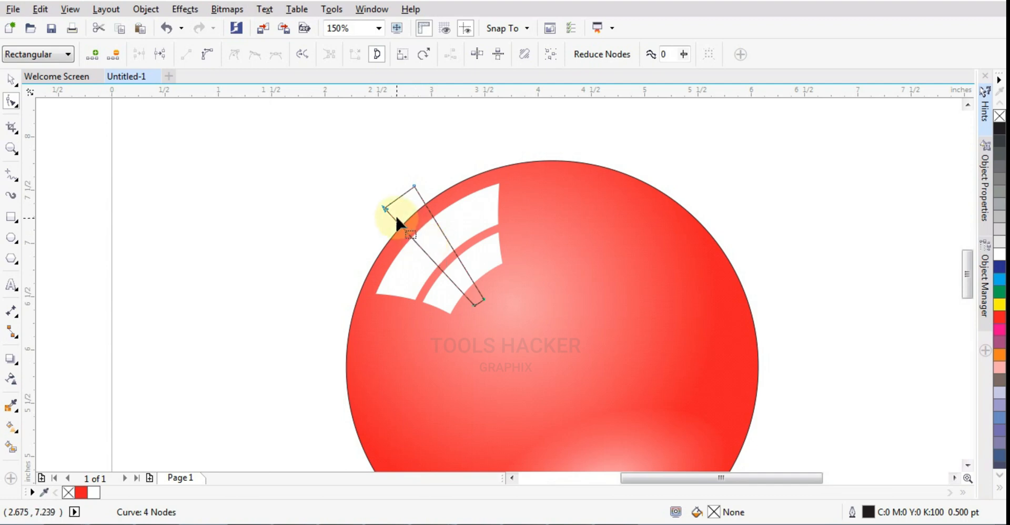
drag(387, 209, 393, 205)
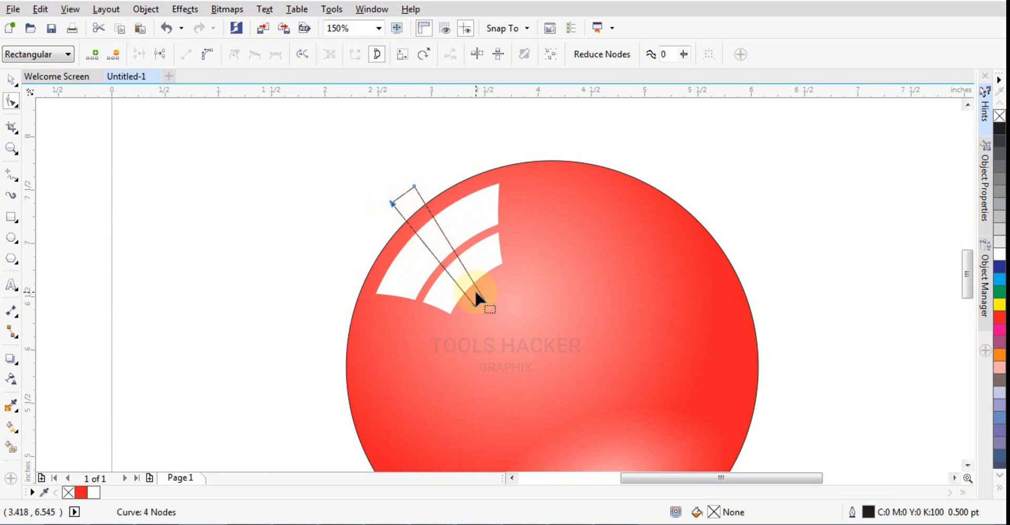
drag(474, 302, 479, 300)
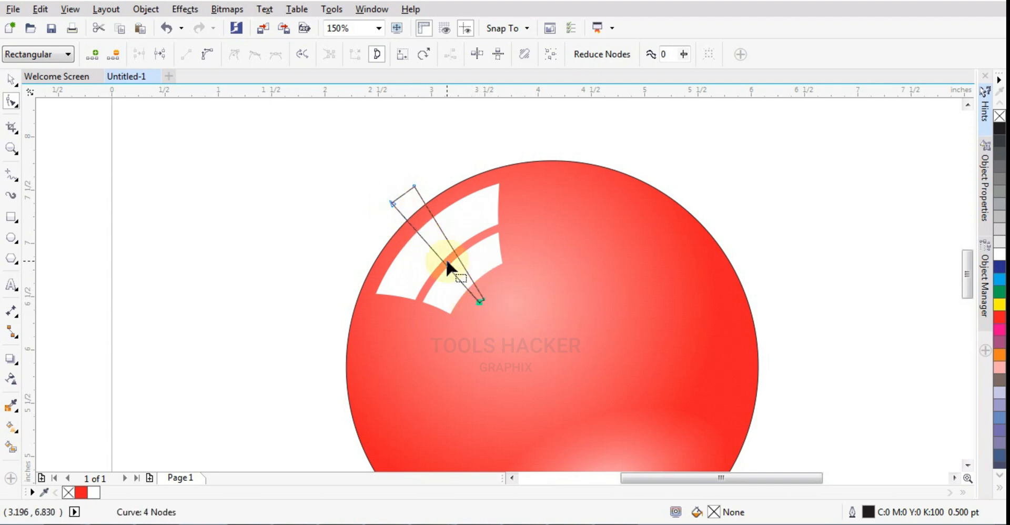
scroll(362, 251, down, 2)
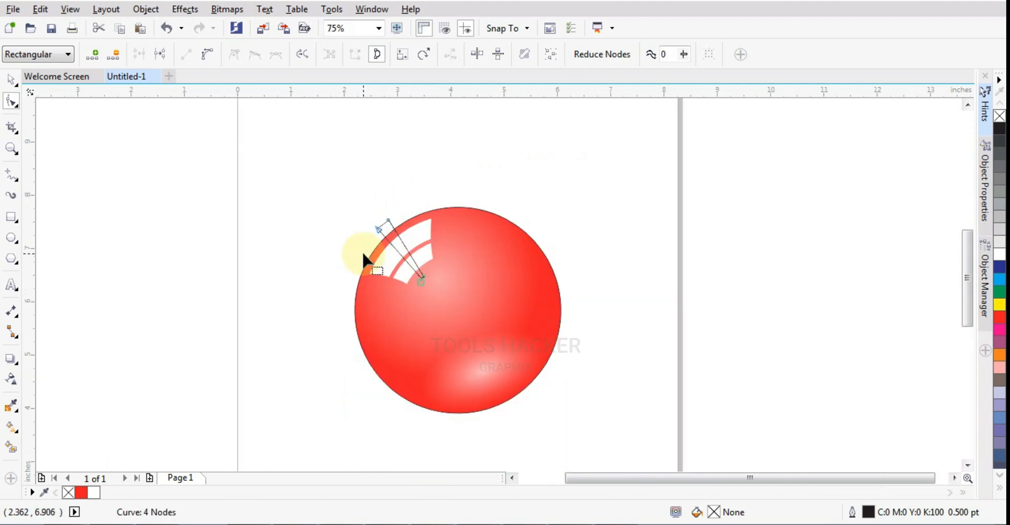
Convert the wedge's long edge facing the sphere's top to a curve and bow it slightly inward
click(12, 80)
shift+click(416, 235)
click(433, 190)
scroll(400, 242, up, 1)
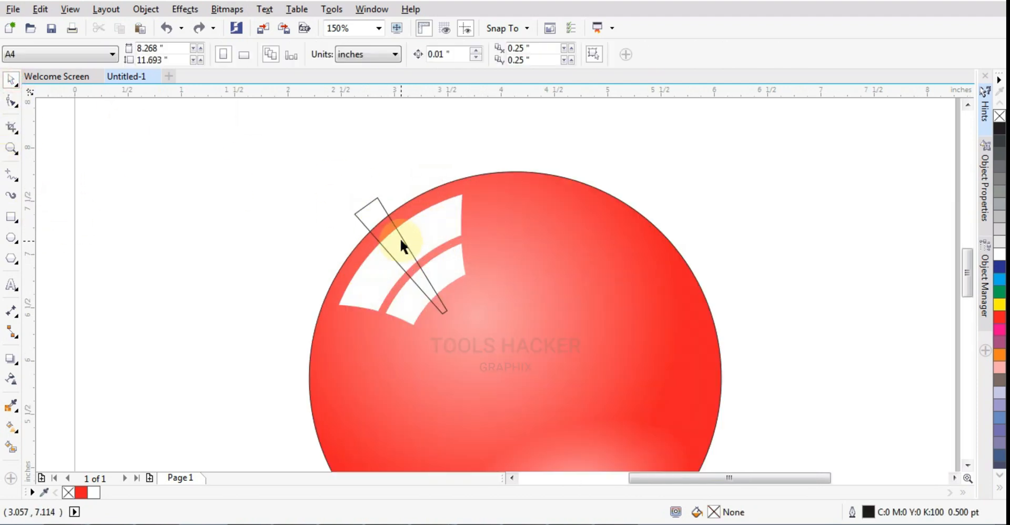
click(378, 210)
click(12, 100)
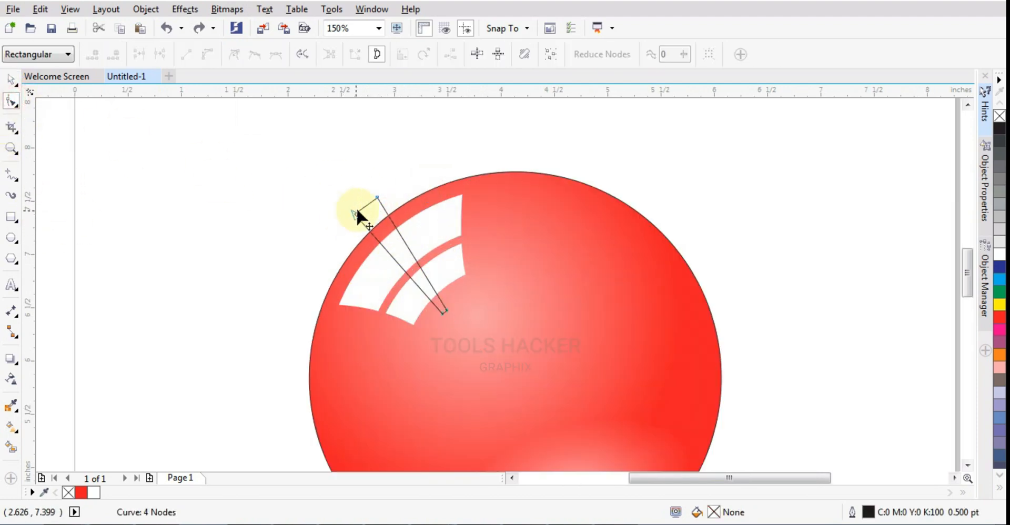
click(393, 223)
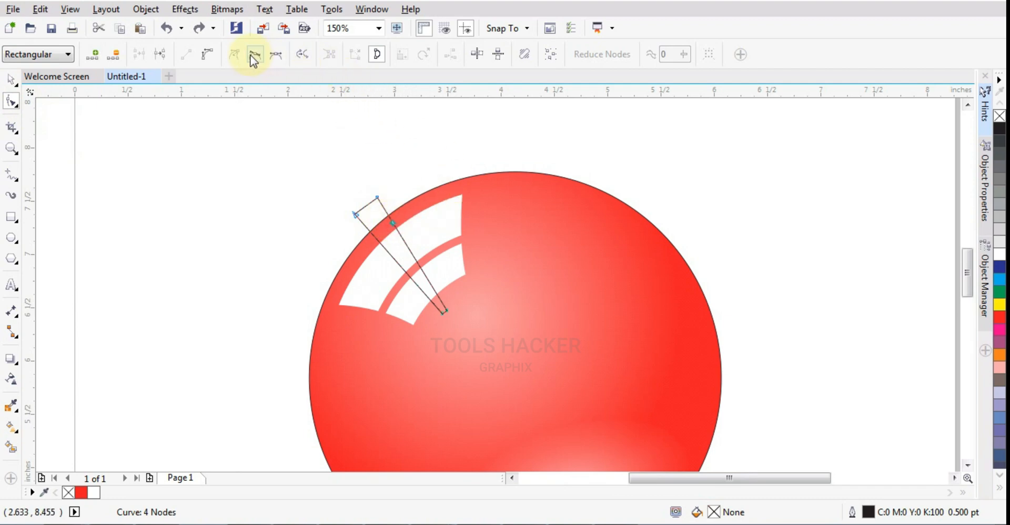
click(207, 56)
mouse_move(406, 244)
mouse_down()
mouse_move(392, 232)
mouse_move(399, 242)
mouse_up()
scroll(392, 232, up, 2)
scroll(393, 232, up, 2)
scroll(379, 252, down, 2)
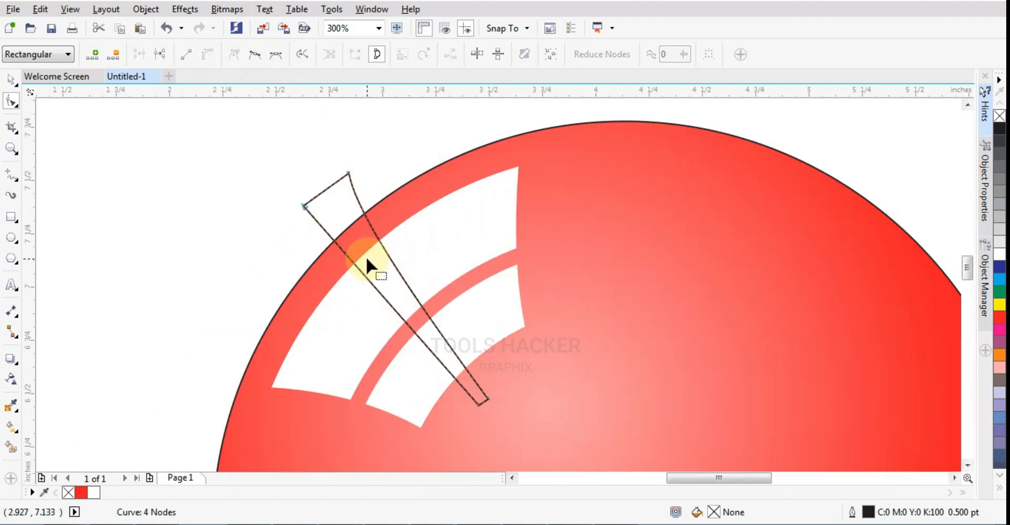
Trim the white highlight pieces with the wedge, then delete the wedge
click(10, 79)
shift+click(469, 201)
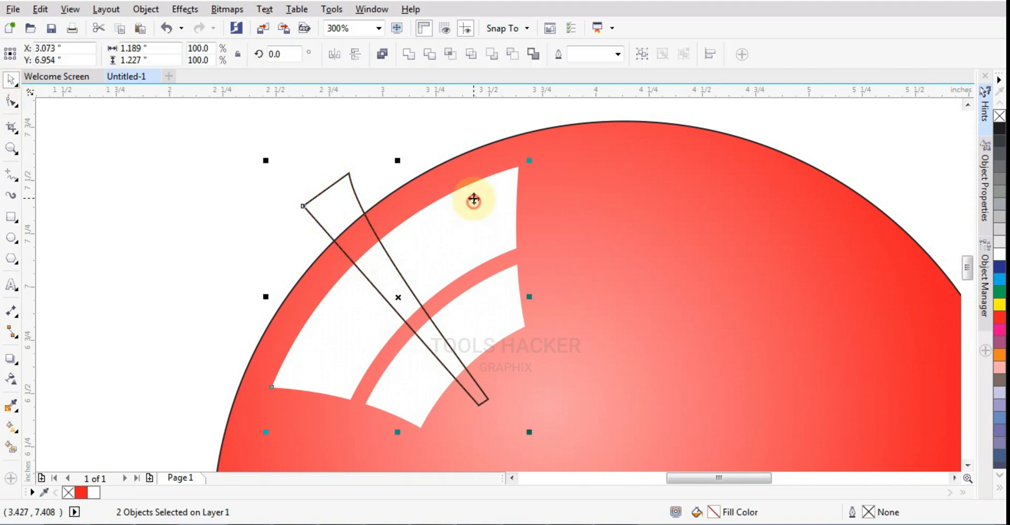
click(428, 54)
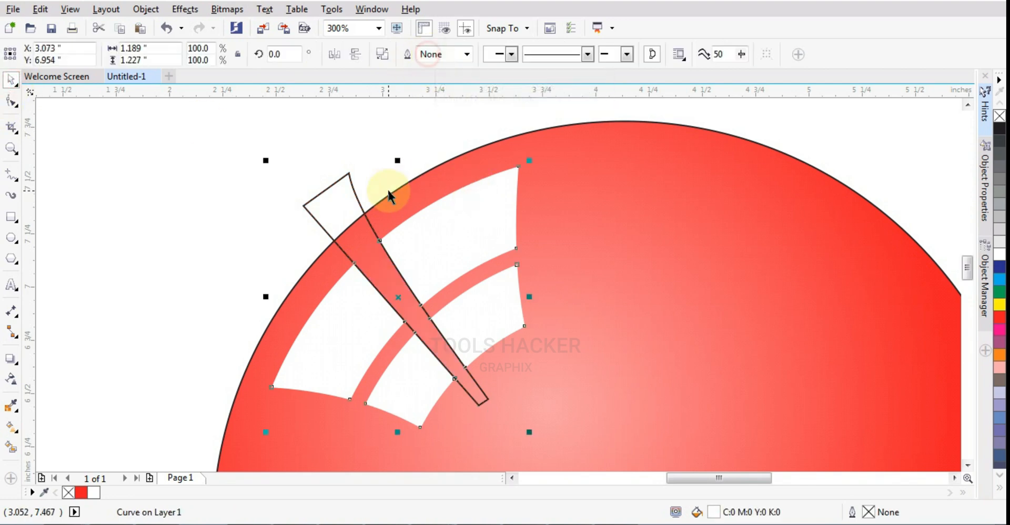
click(348, 189)
key(Delete)
Give the highlight pieces a linear fountain transparency, running diagonally from the sphere's upper-left edge to 100% at its centre
scroll(427, 187, down, 5)
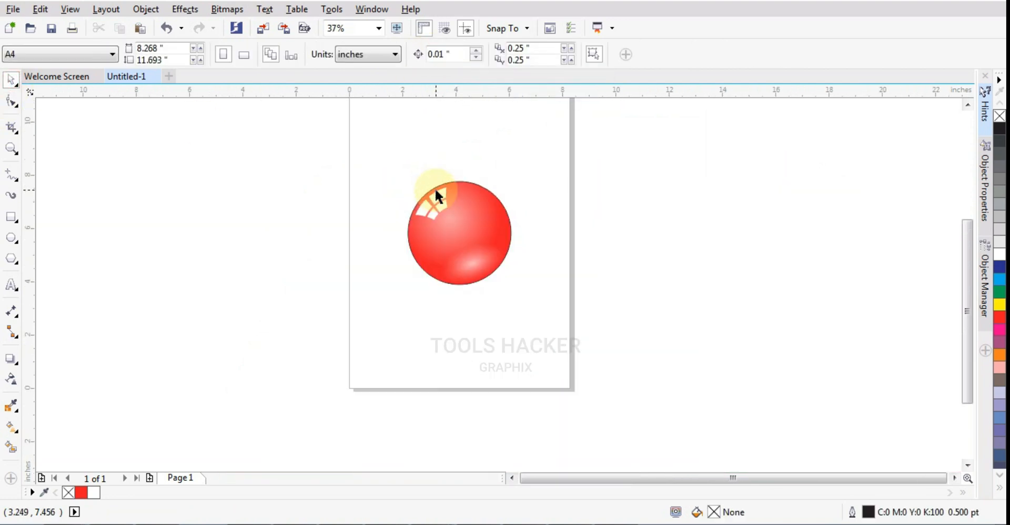
click(431, 193)
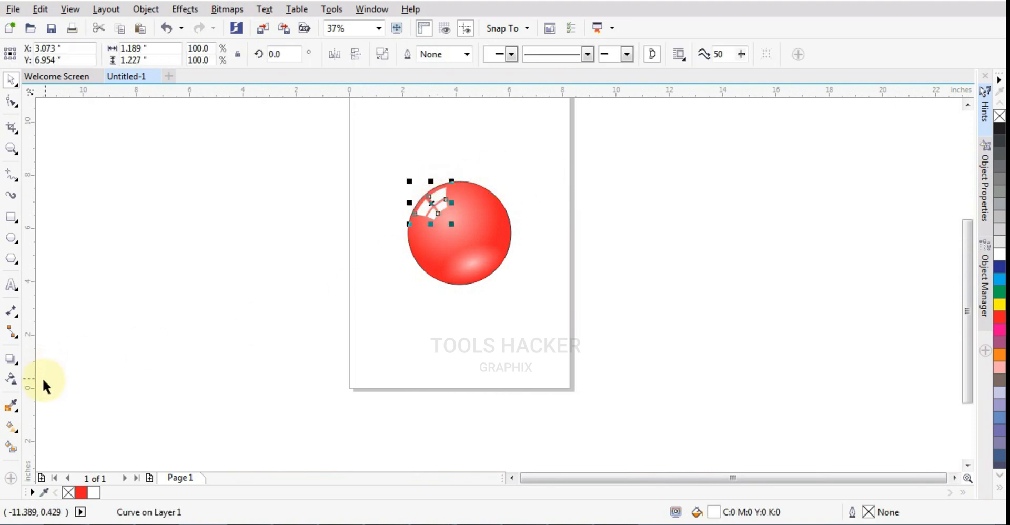
click(11, 379)
click(51, 55)
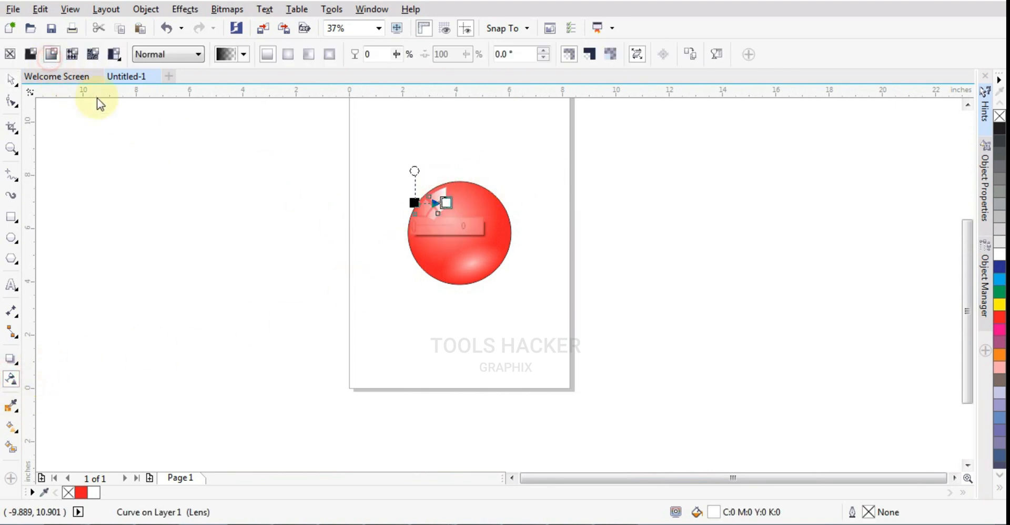
click(29, 54)
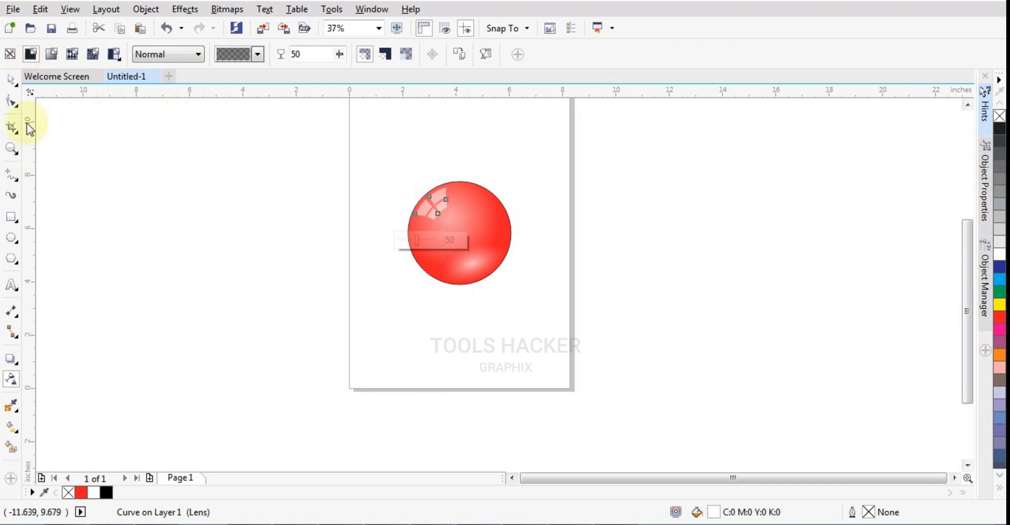
scroll(455, 192, up, 2)
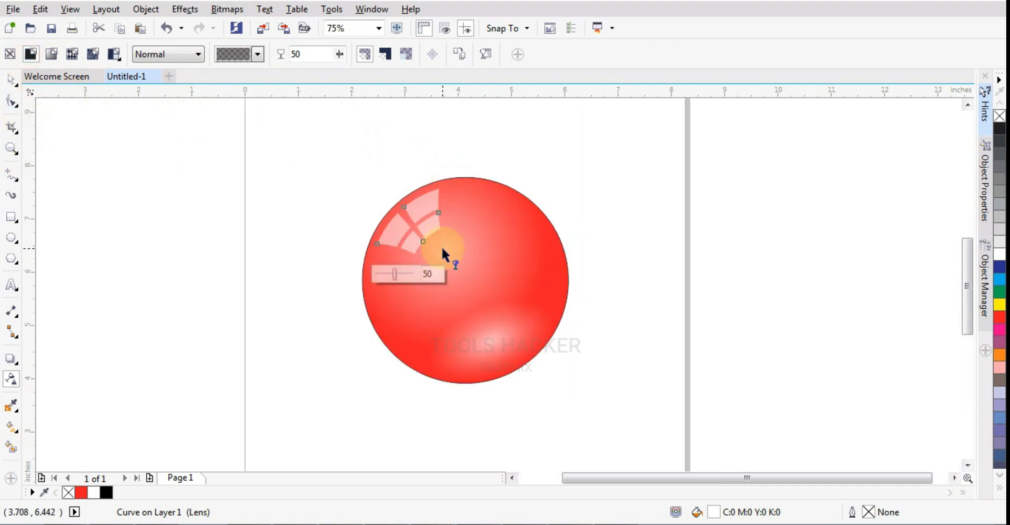
click(51, 54)
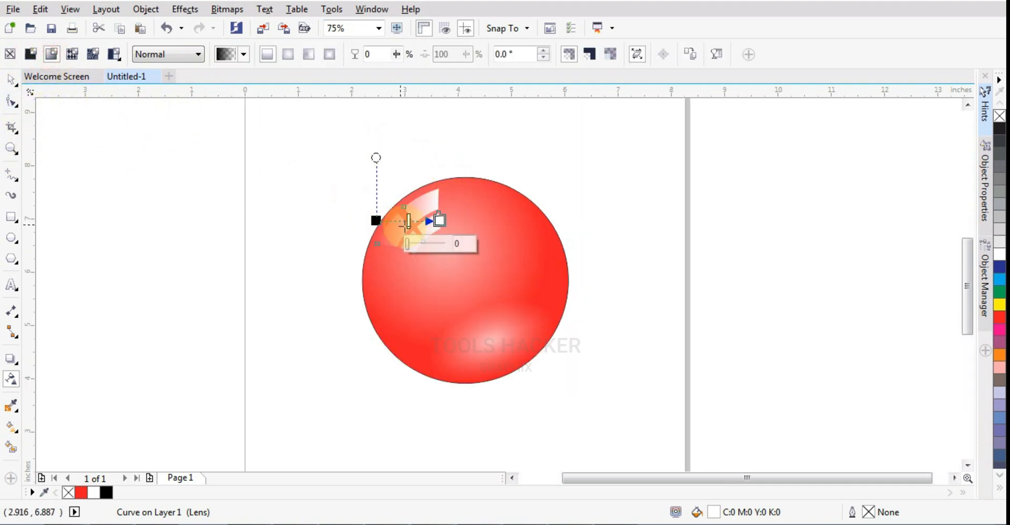
drag(376, 221, 391, 193)
drag(444, 252, 465, 279)
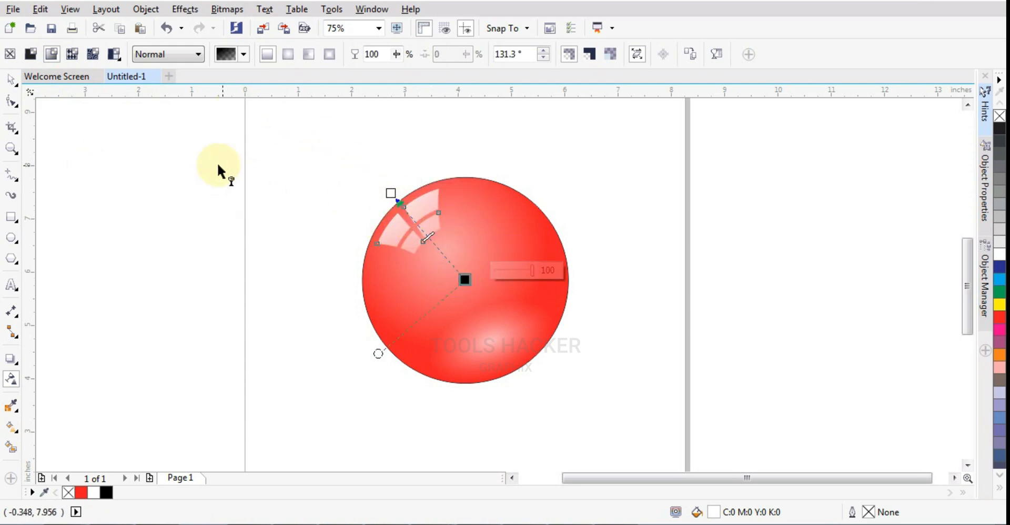
click(11, 80)
click(128, 140)
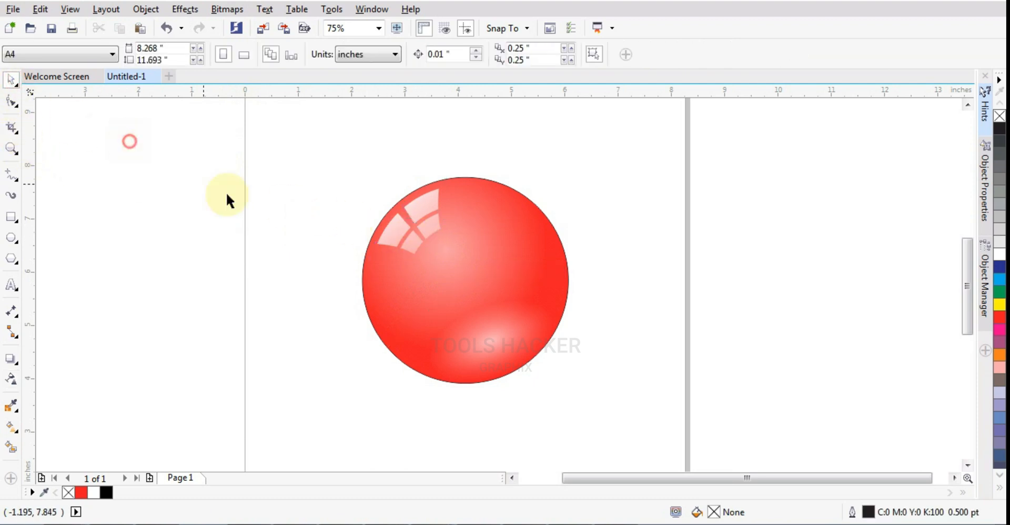
Remove the outline from the red sphere
scroll(440, 269, down, 1)
click(475, 272)
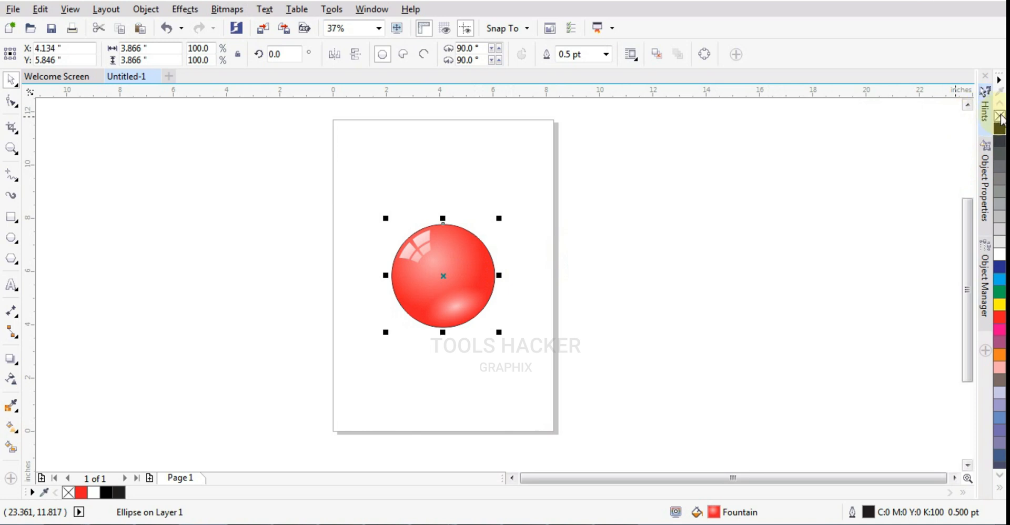
click(837, 192)
click(11, 217)
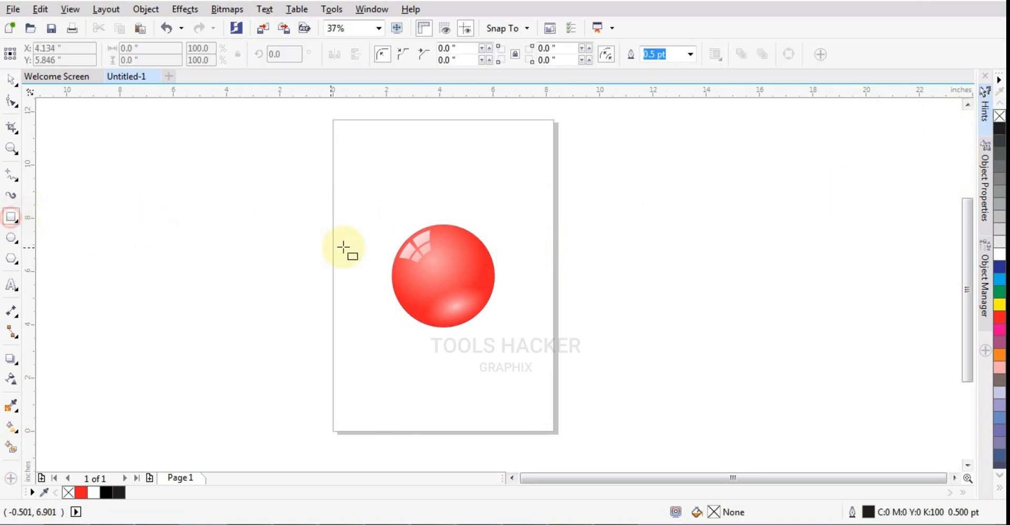
mouse_move(341, 224)
mouse_down()
mouse_move(388, 271)
mouse_move(378, 302)
mouse_up()
key(Delete)
Draw a circle centred on the sphere and enlarge it from its centre to about 4.12 inches in diameter
click(11, 238)
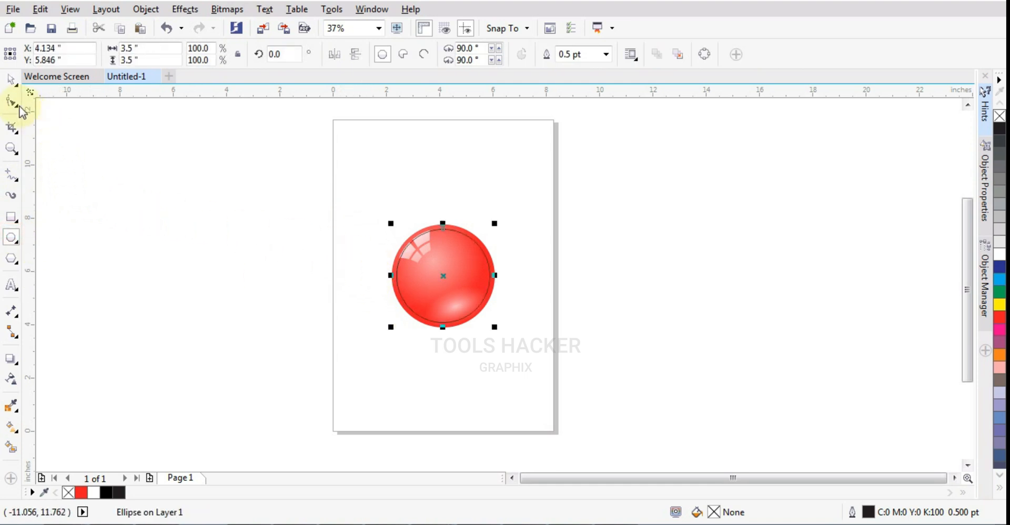
click(10, 79)
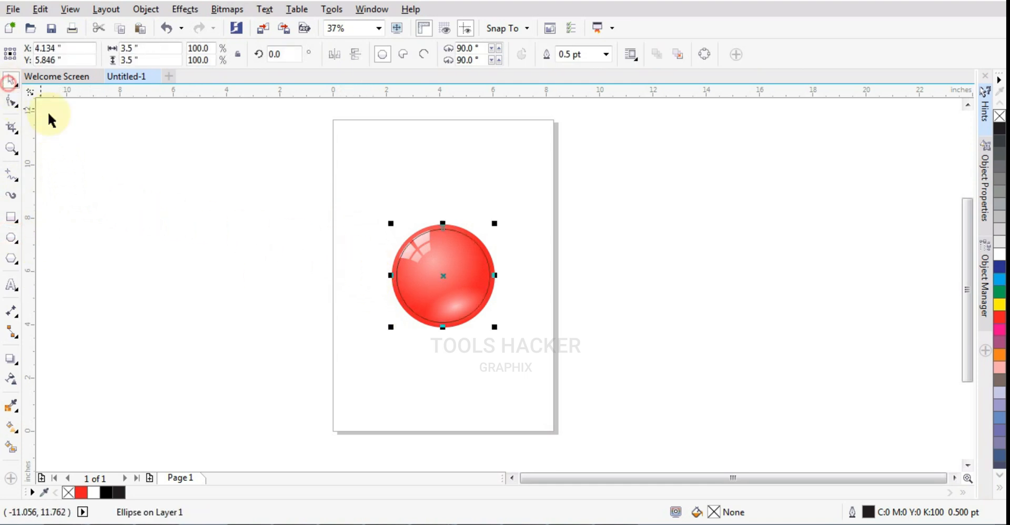
click(78, 126)
click(476, 307)
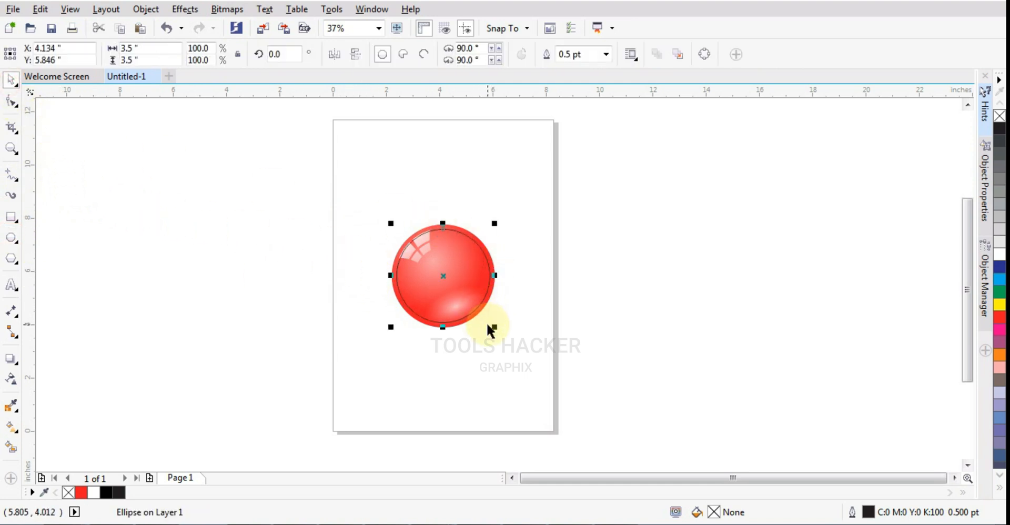
drag(495, 328, 503, 335)
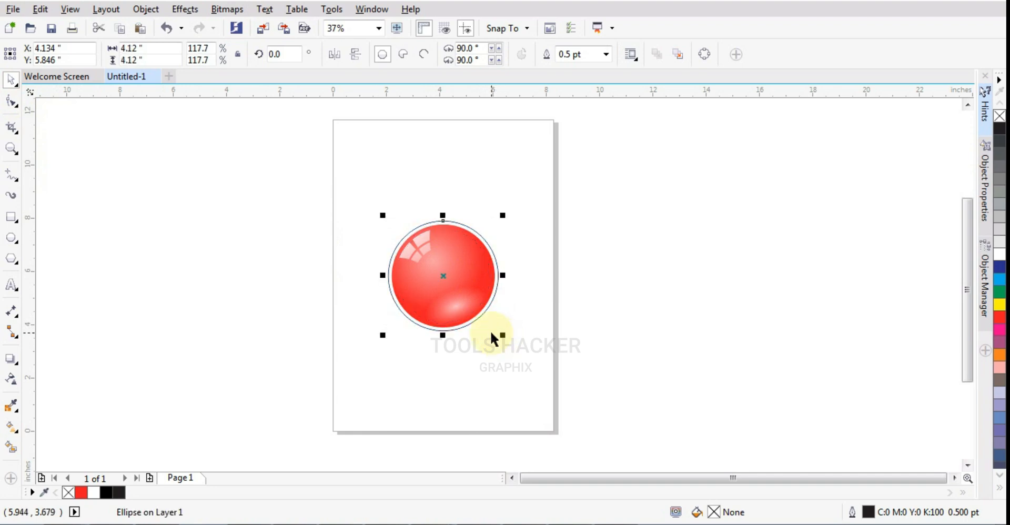
Fill the outer circle with a linear fountain fill running diagonally from black at its upper left to white at its lower right
scroll(479, 317, up, 1)
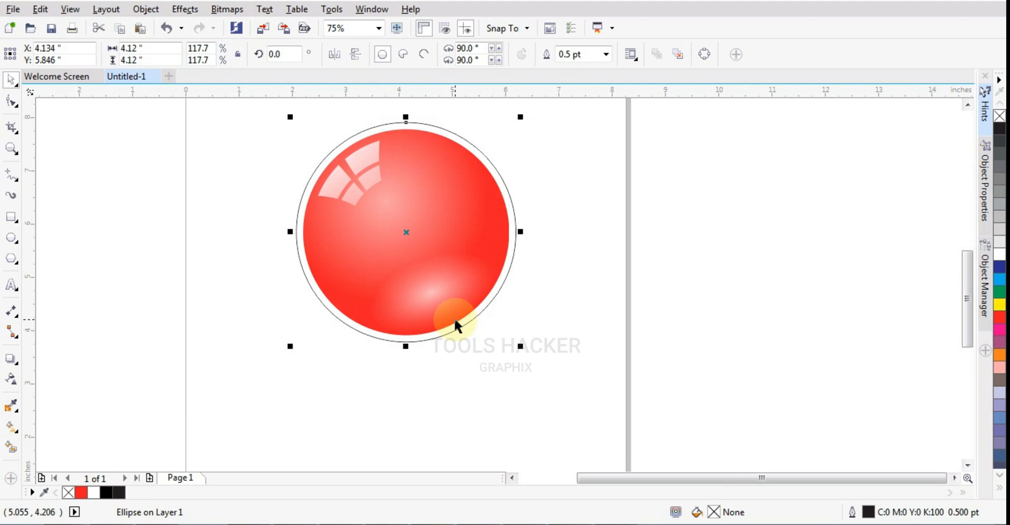
scroll(459, 298, down, 1)
scroll(464, 280, up, 1)
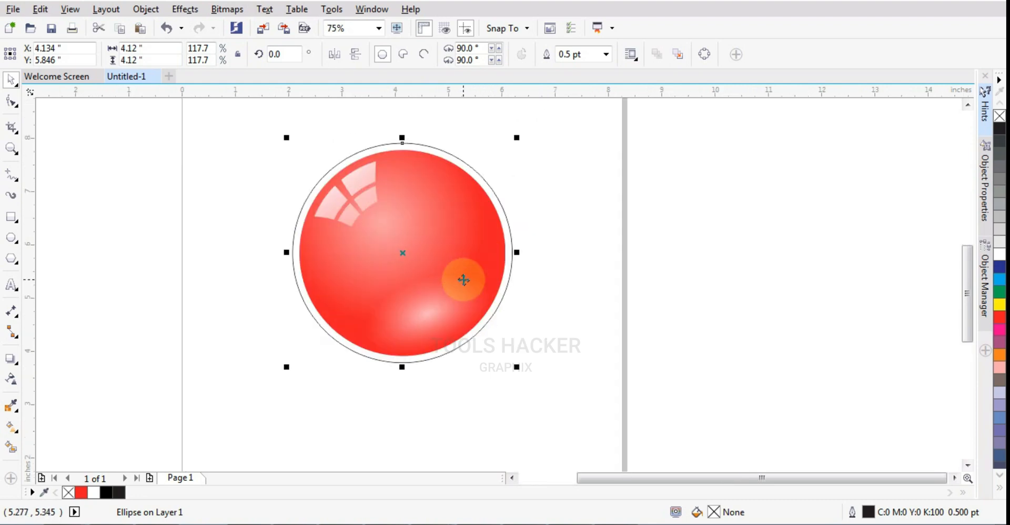
click(13, 428)
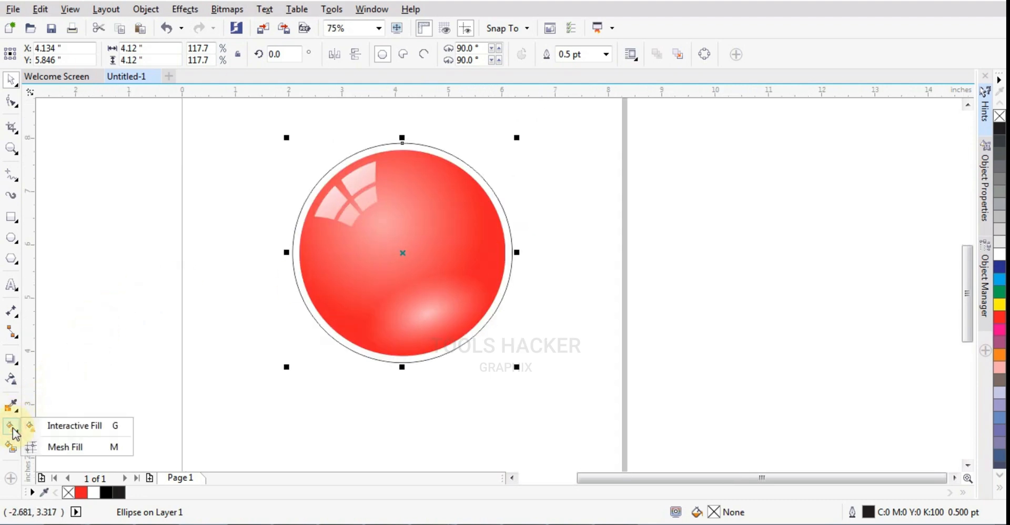
click(74, 425)
drag(325, 147, 473, 343)
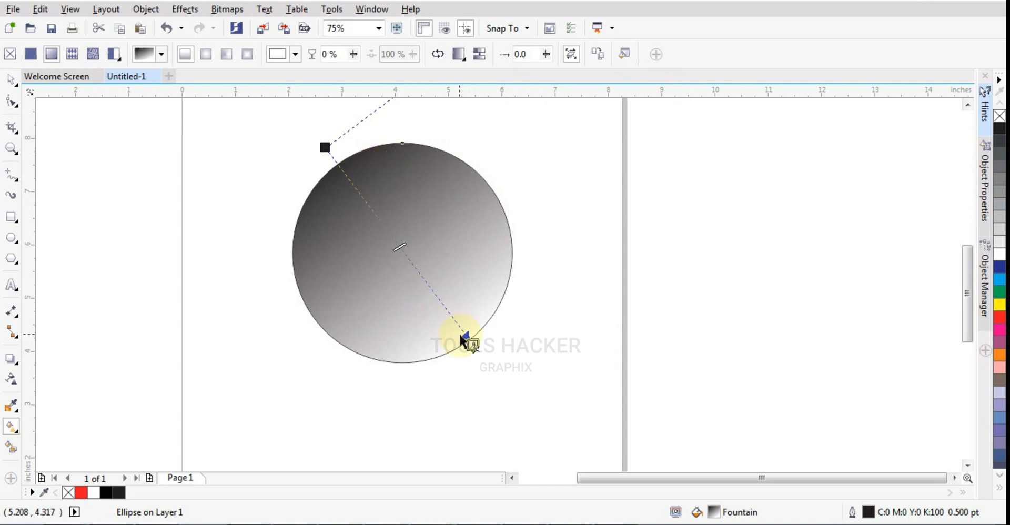
Add a white intermediate colour node at about 77% of the circle's fountain fill and make its end node medium grey
double_click(449, 316)
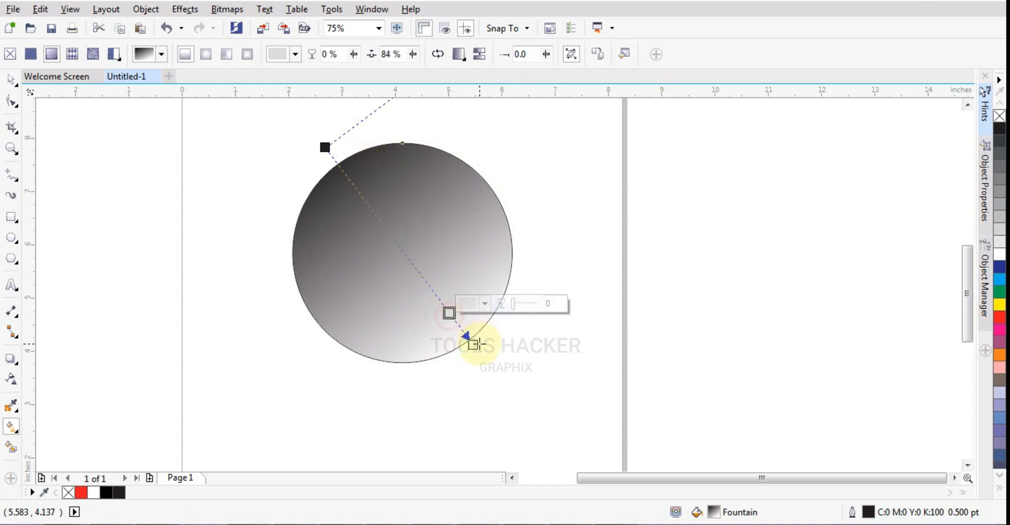
click(473, 345)
click(1000, 179)
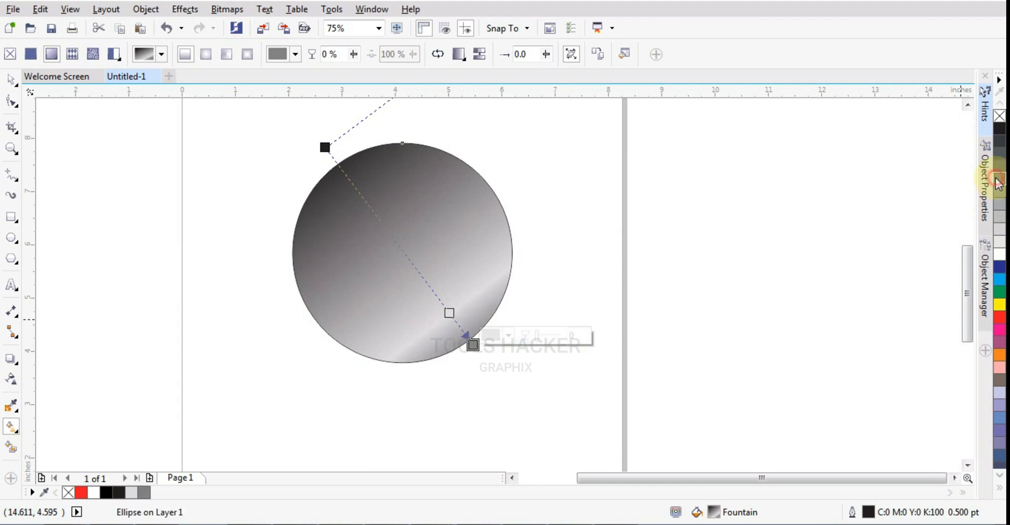
click(449, 313)
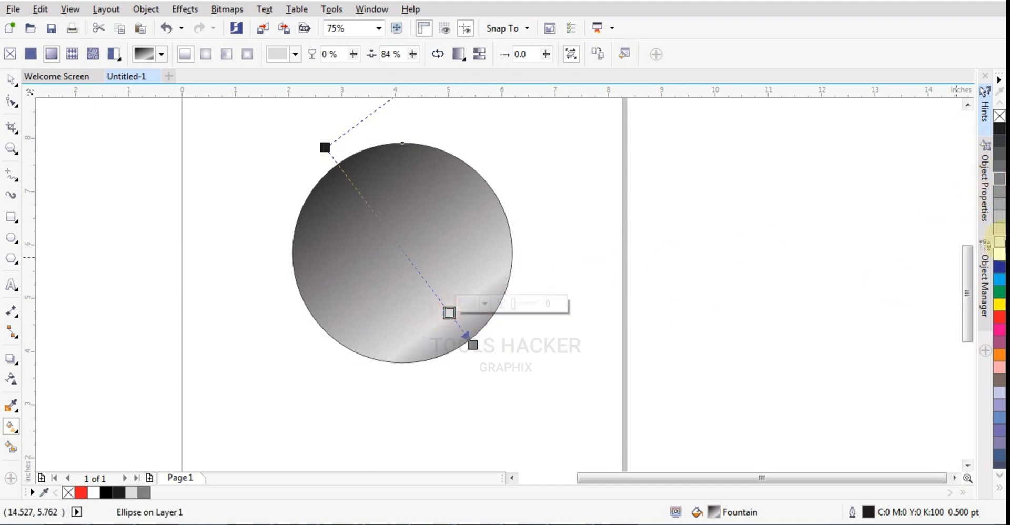
click(996, 265)
drag(449, 313, 439, 299)
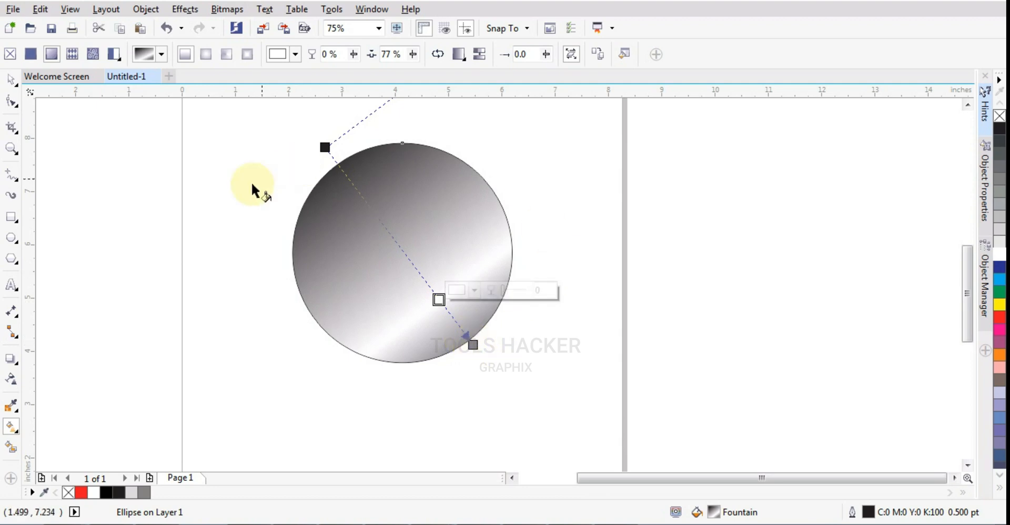
click(12, 80)
click(116, 140)
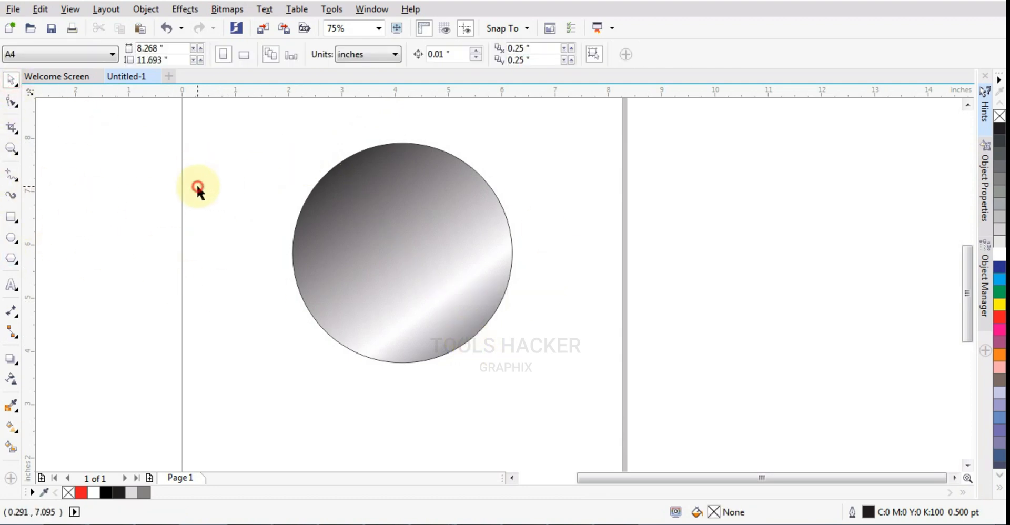
Send the metallic circle to the back behind the red sphere and remove its outline
click(420, 207)
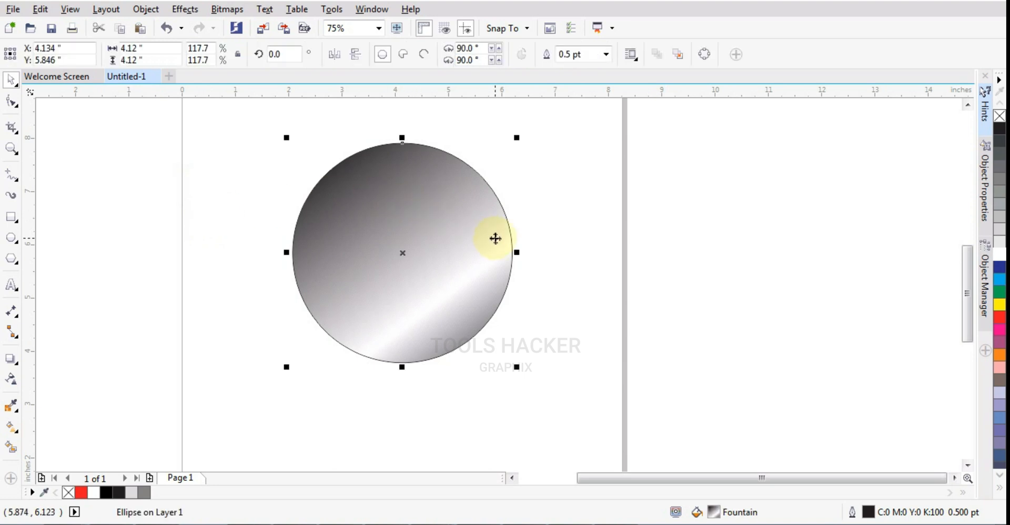
key(shift+Page_Down)
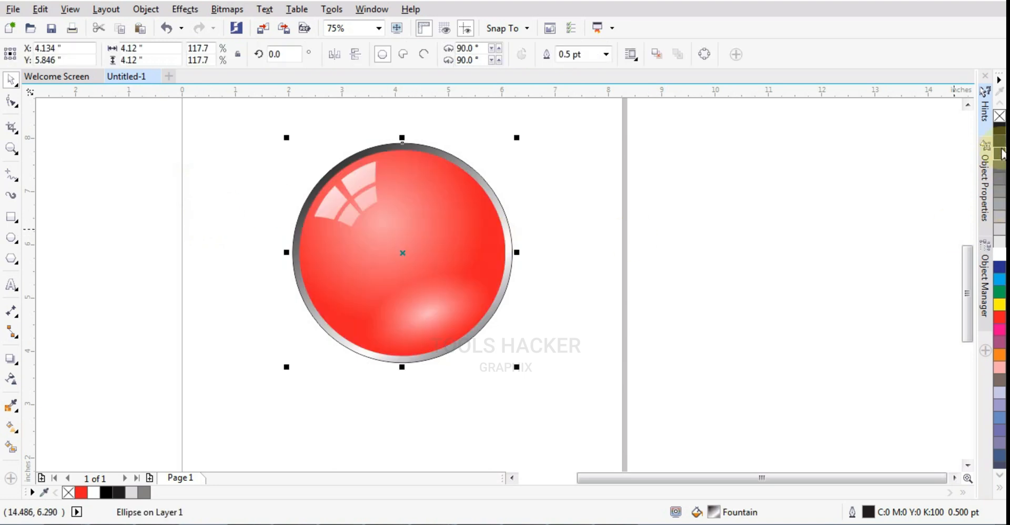
click(756, 198)
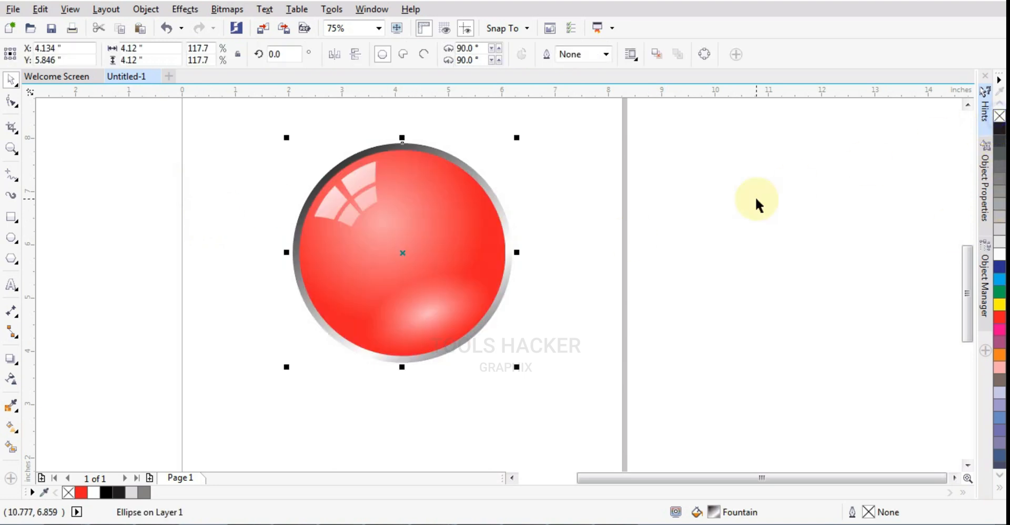
Create a concentric copy of the metallic circle, enlarged to about 5.09 inches and placed behind the first one
click(503, 301)
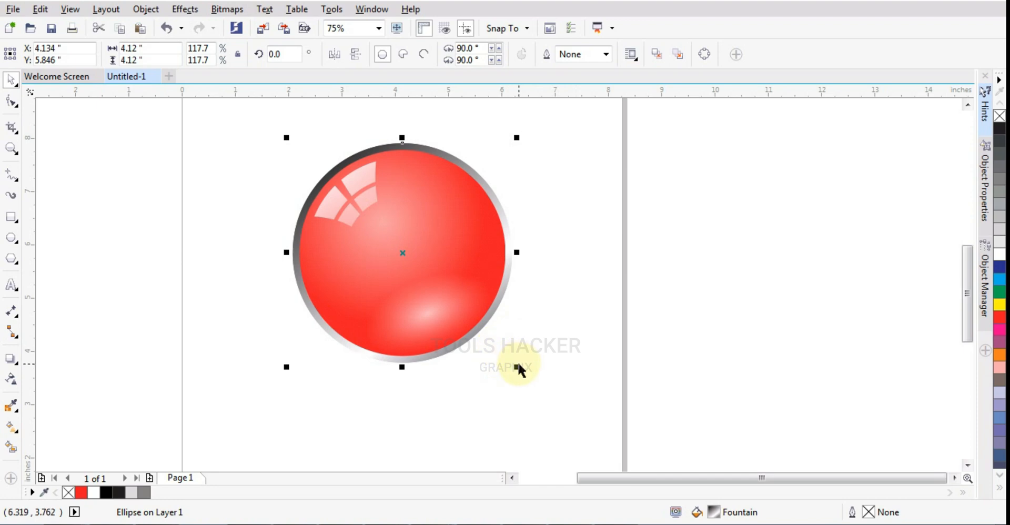
drag(518, 365, 560, 393)
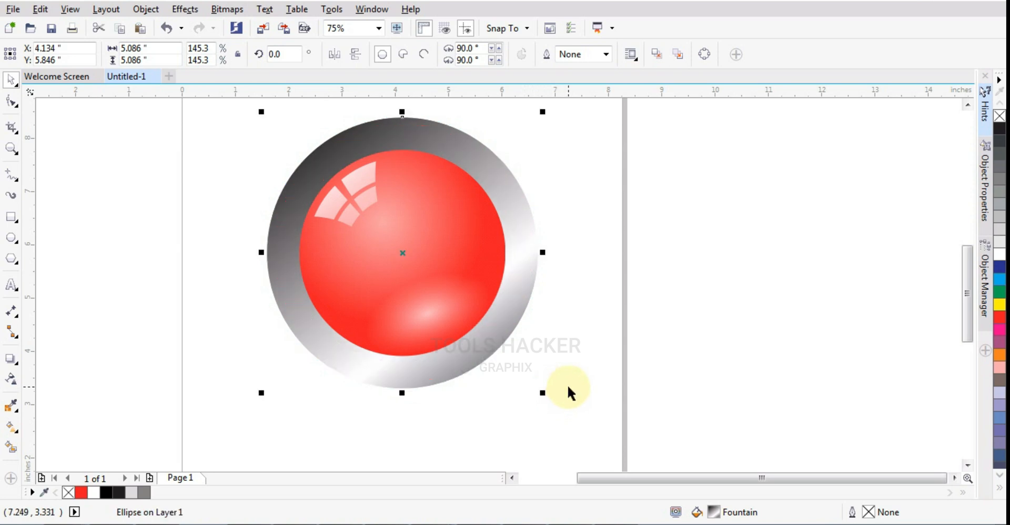
click(568, 215)
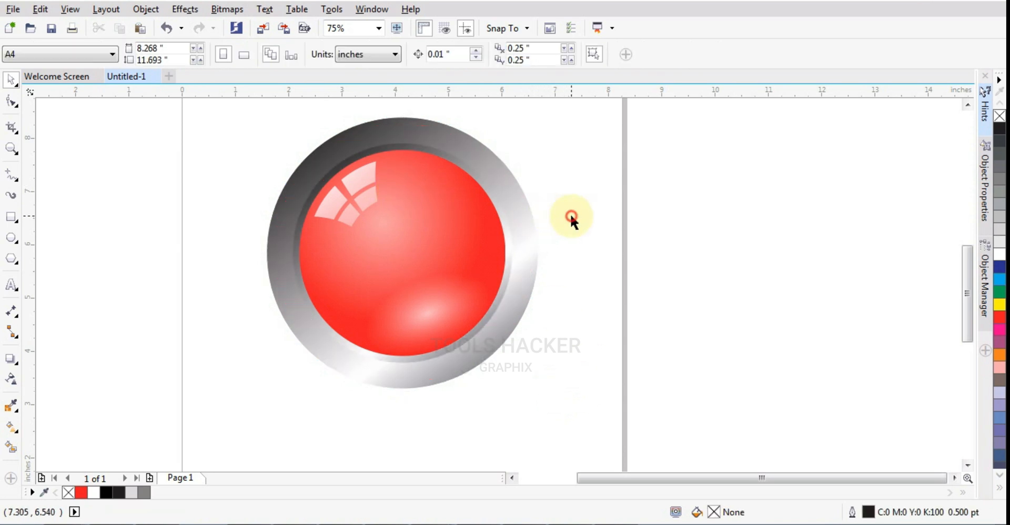
Mirror the outer metallic circle both horizontally and vertically so its gradient runs opposite to the inner ring's
click(488, 139)
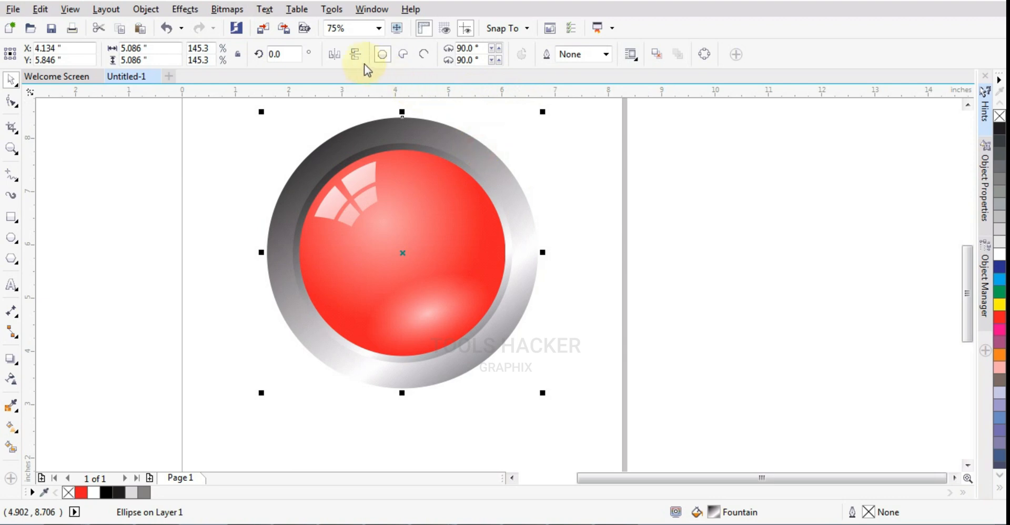
click(332, 55)
click(355, 54)
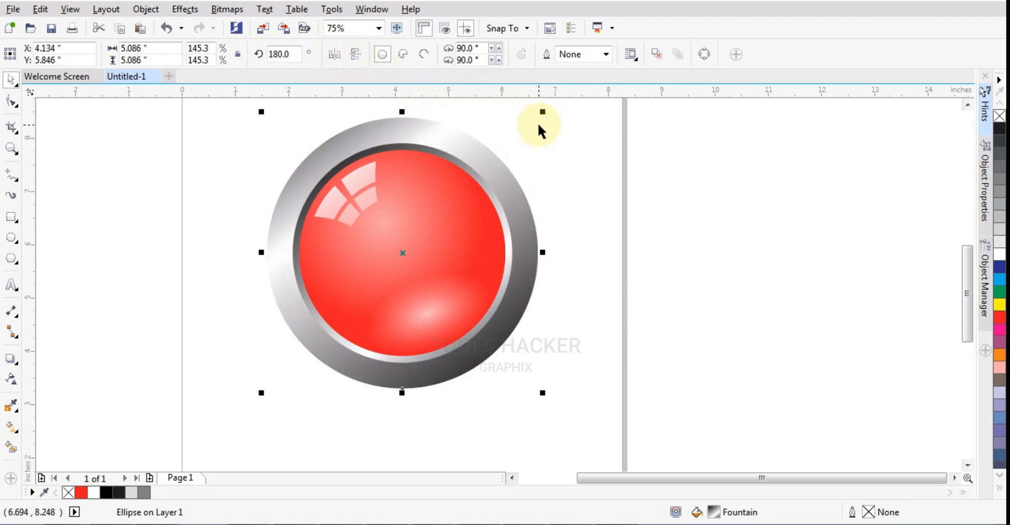
click(548, 153)
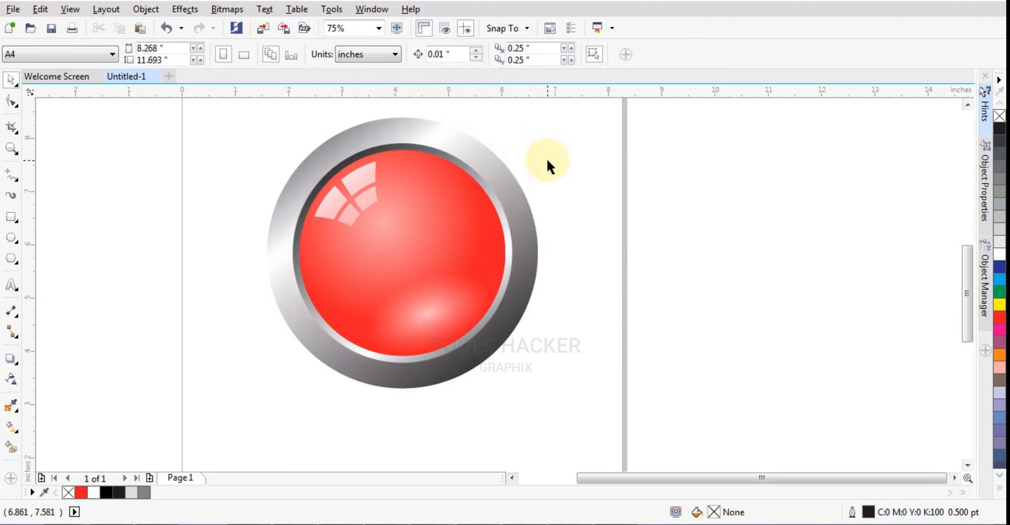
click(516, 202)
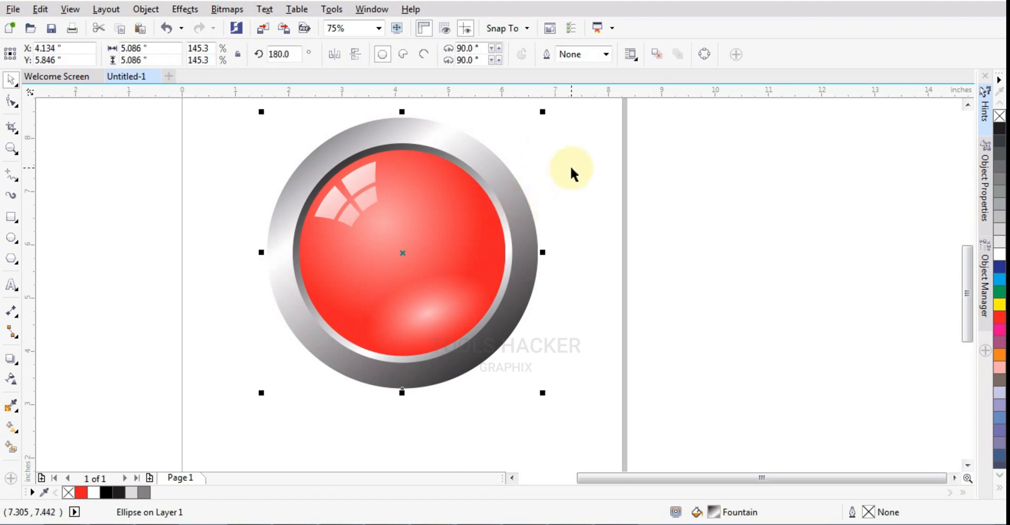
click(547, 164)
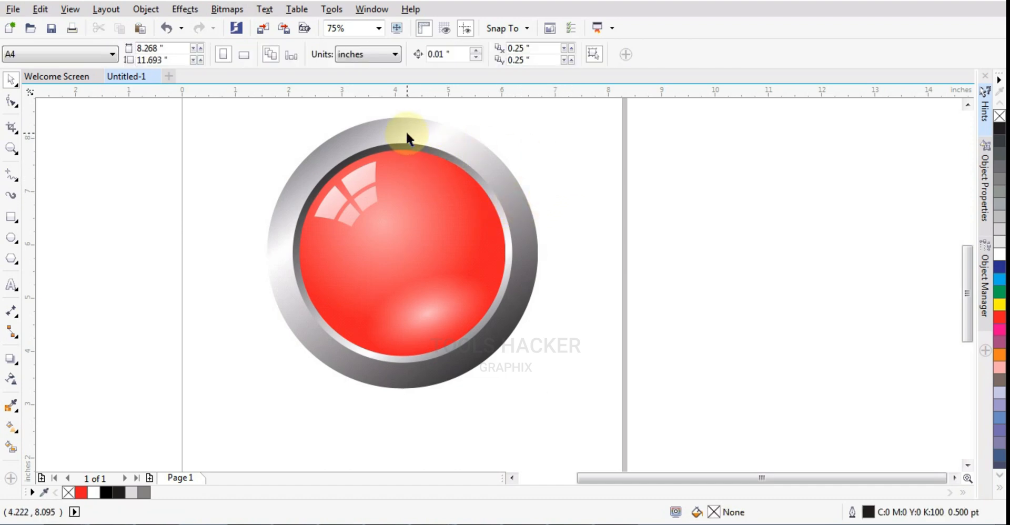
Draw a small circle on the upper part of the outer metallic ring and enlarge it about its centre to about 0.32 inches
scroll(399, 119, up, 6)
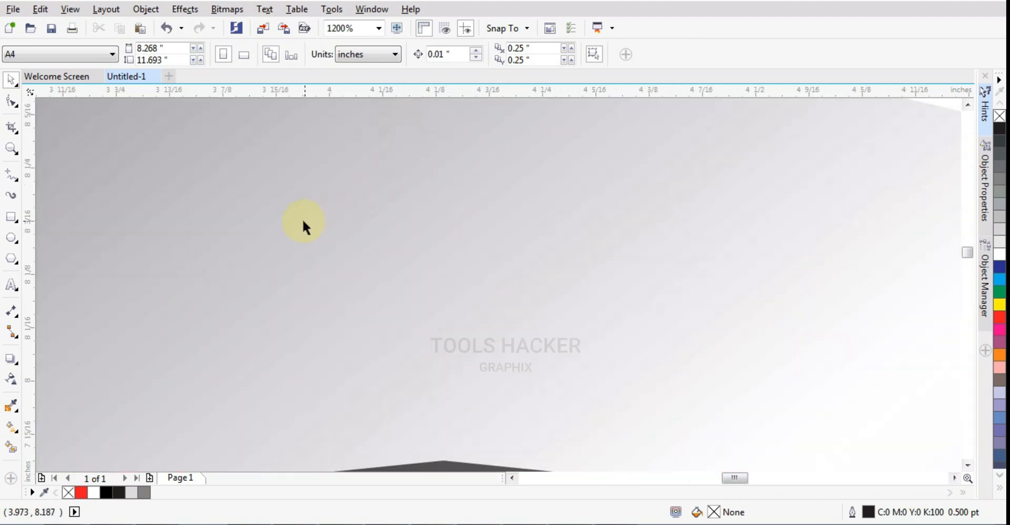
click(12, 243)
mouse_move(456, 256)
mouse_down()
mouse_move(512, 329)
mouse_move(582, 375)
mouse_move(585, 351)
mouse_up()
click(11, 79)
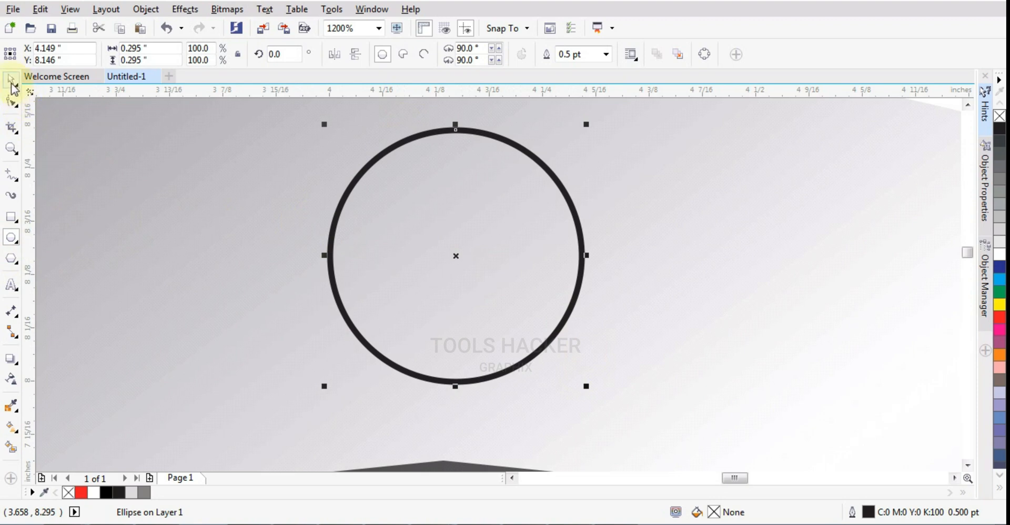
click(58, 111)
click(379, 220)
scroll(372, 210, down, 2)
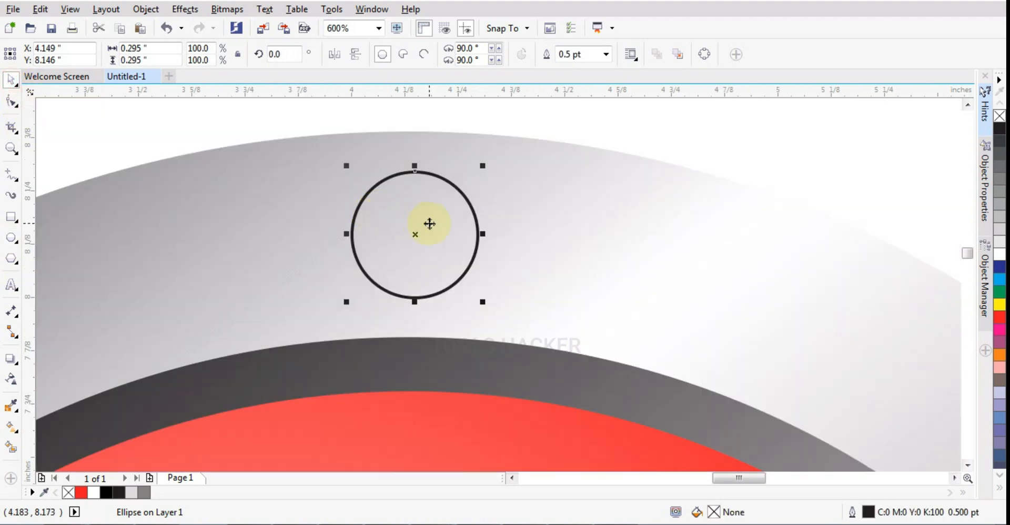
scroll(429, 226, up, 2)
drag(533, 376, 543, 389)
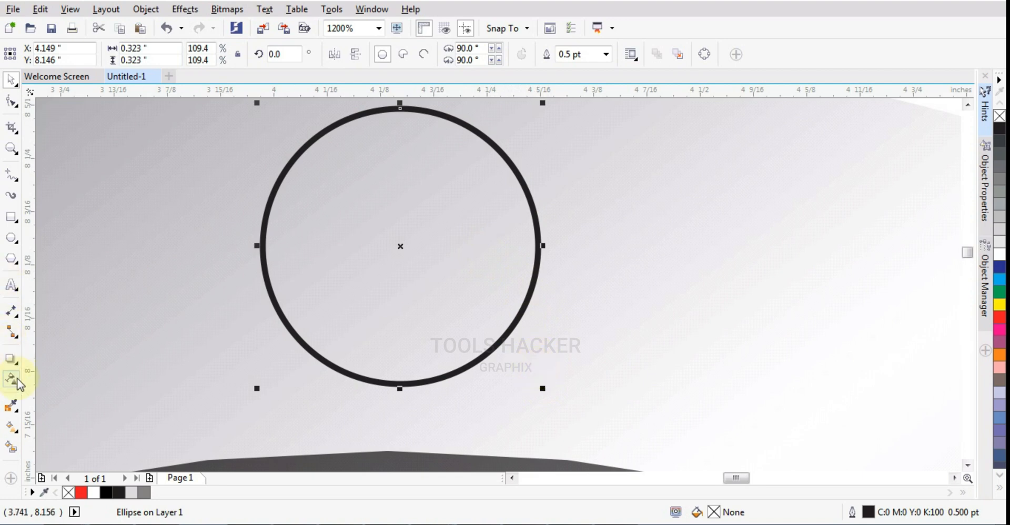
Copy the large metallic ring's fountain fill onto the small circle and remove the small circle's outline
click(102, 376)
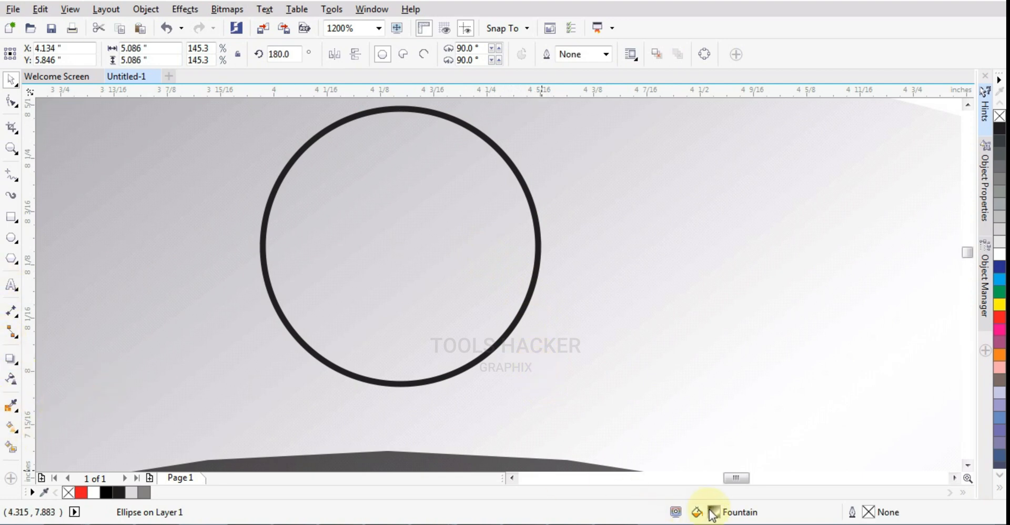
drag(449, 317, 452, 320)
click(501, 293)
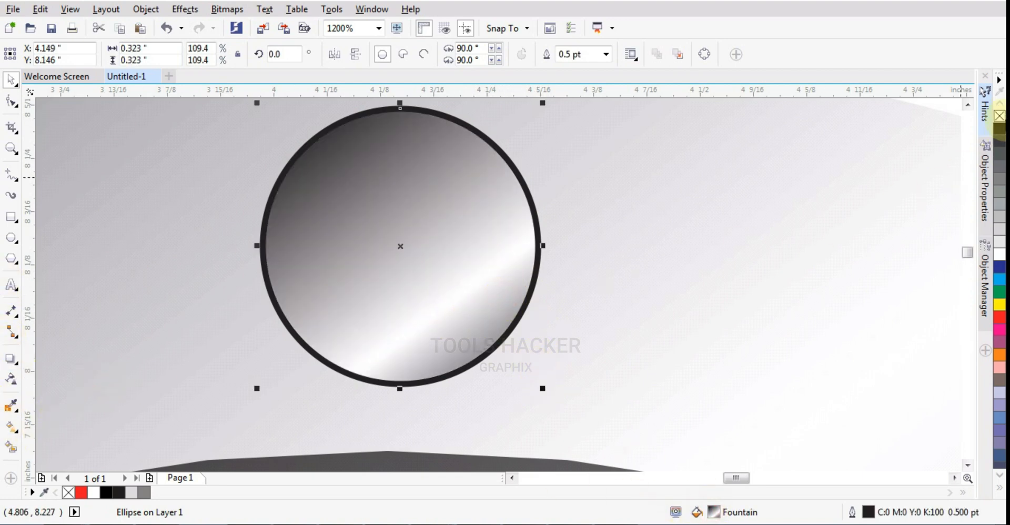
right_click(1000, 117)
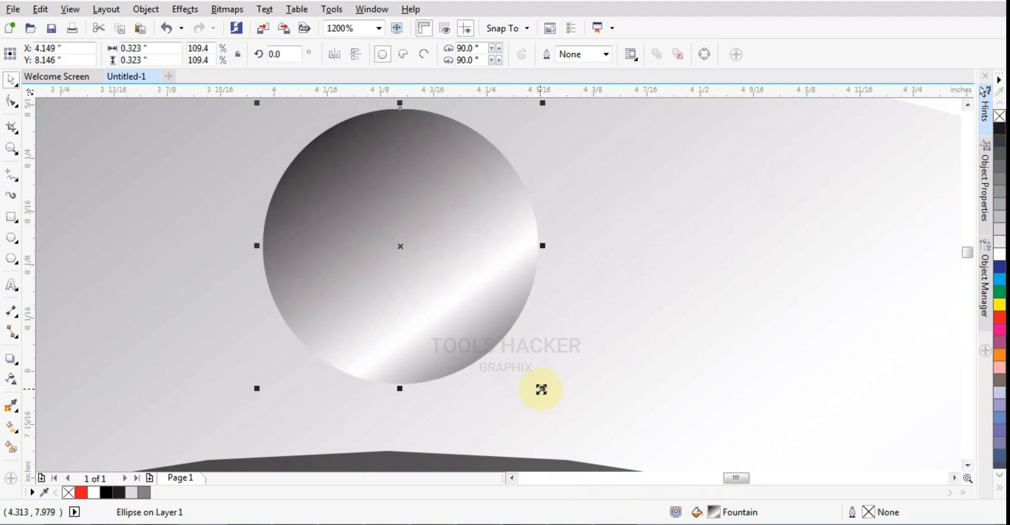
Create a concentric copy of the small circle reduced to about 0.30 inches and mirror it horizontally and vertically
drag(541, 389, 535, 382)
right_click(535, 381)
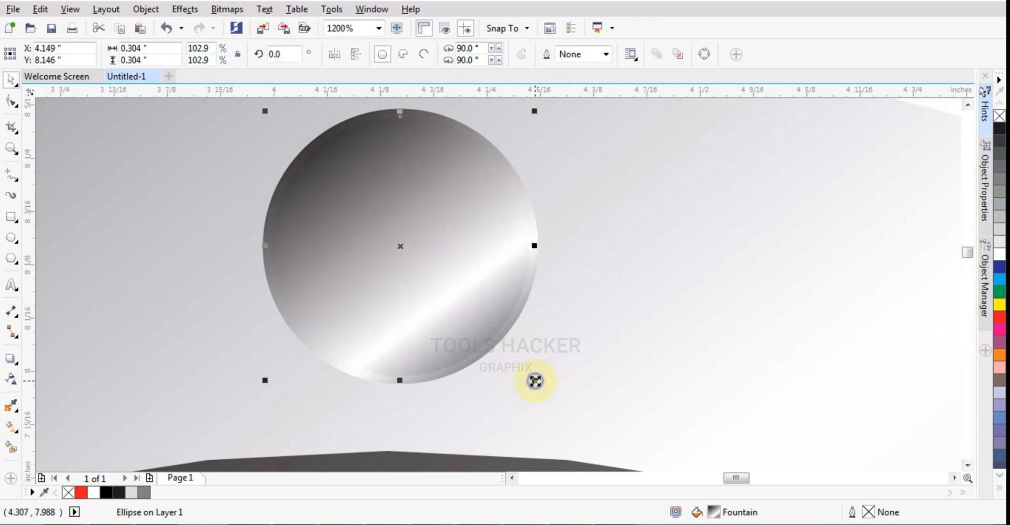
click(337, 54)
click(355, 54)
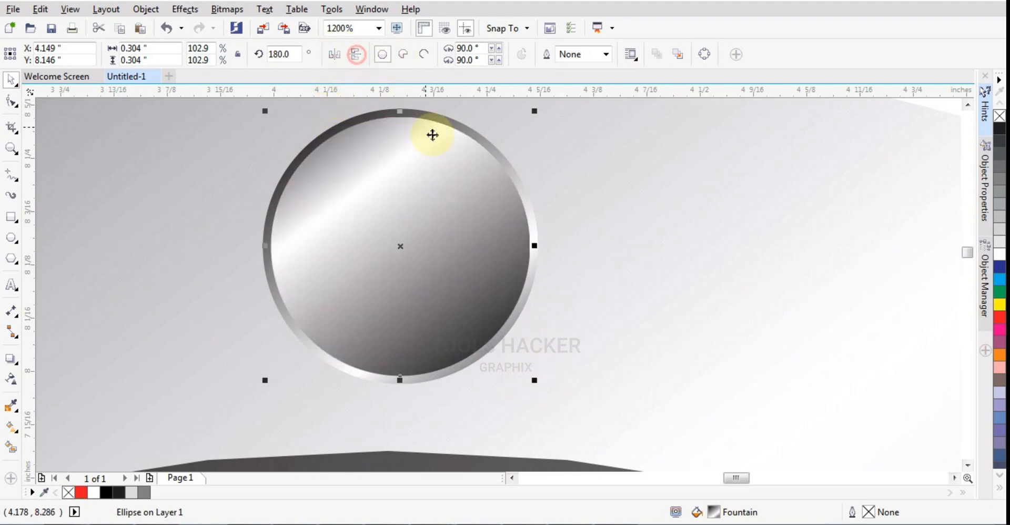
Draw a polygon beside the small circles and set it to 6 sides, about 0.12 by 0.14 inches
click(12, 259)
drag(158, 263, 204, 327)
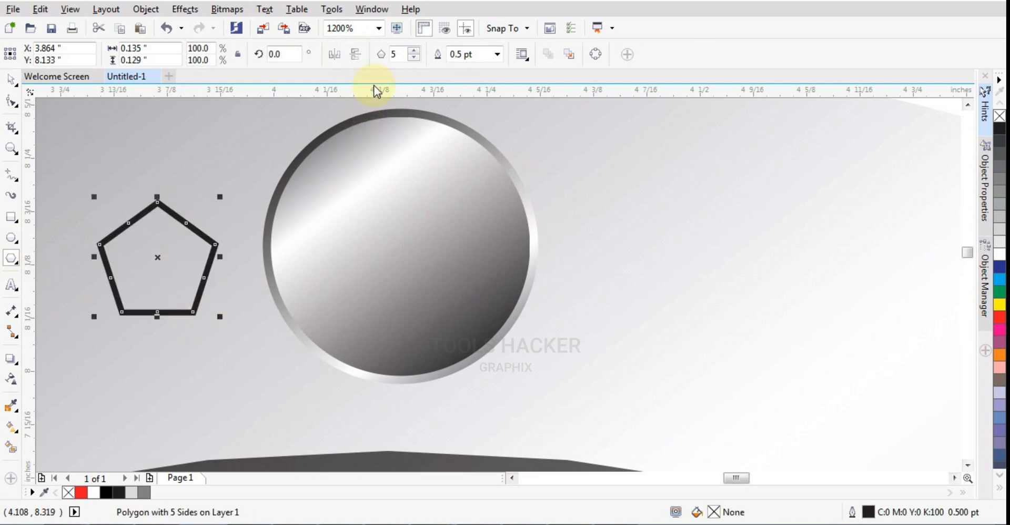
text(3)
key(Return)
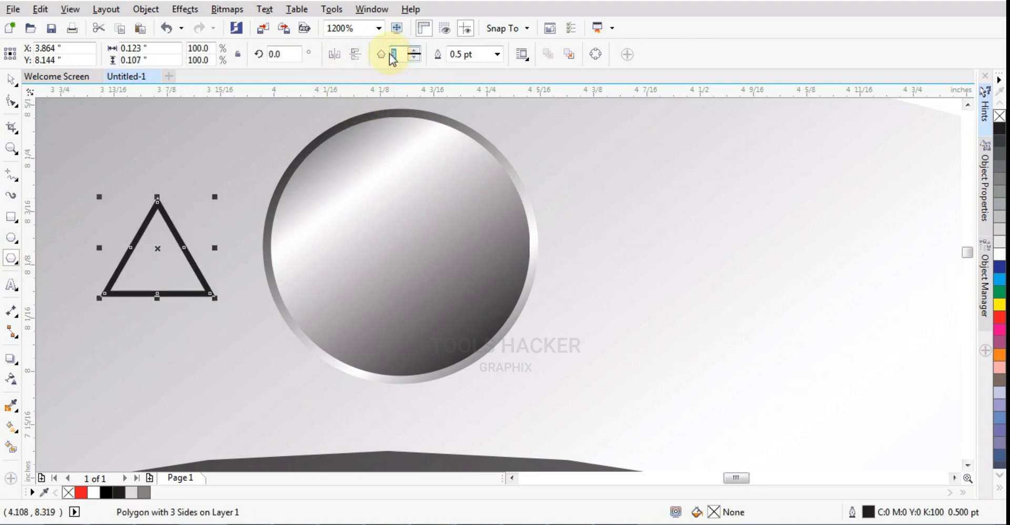
text(6)
key(Return)
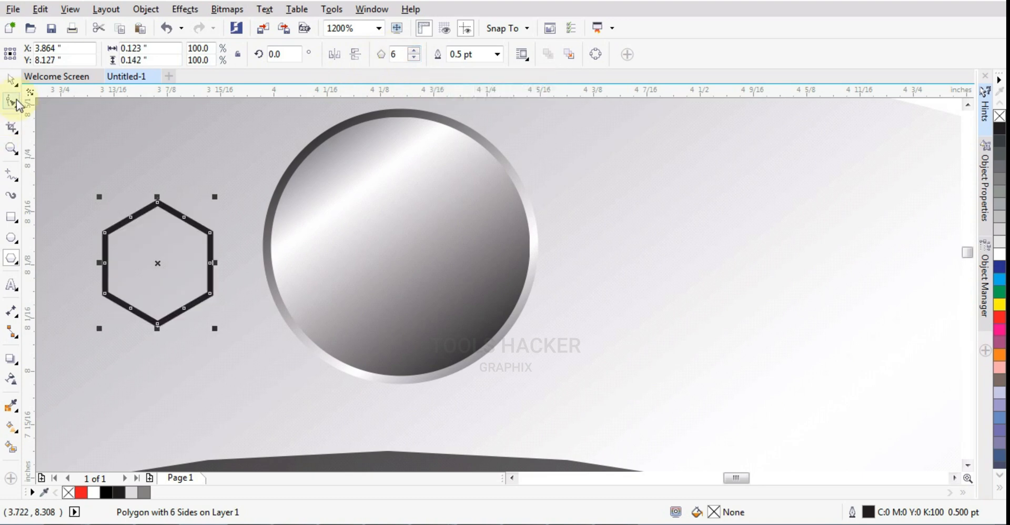
Centre the hexagon on the small inner circle and enlarge it about its centre to about 0.19 by 0.22 inches
click(11, 79)
shift+click(361, 205)
key(c)
key(e)
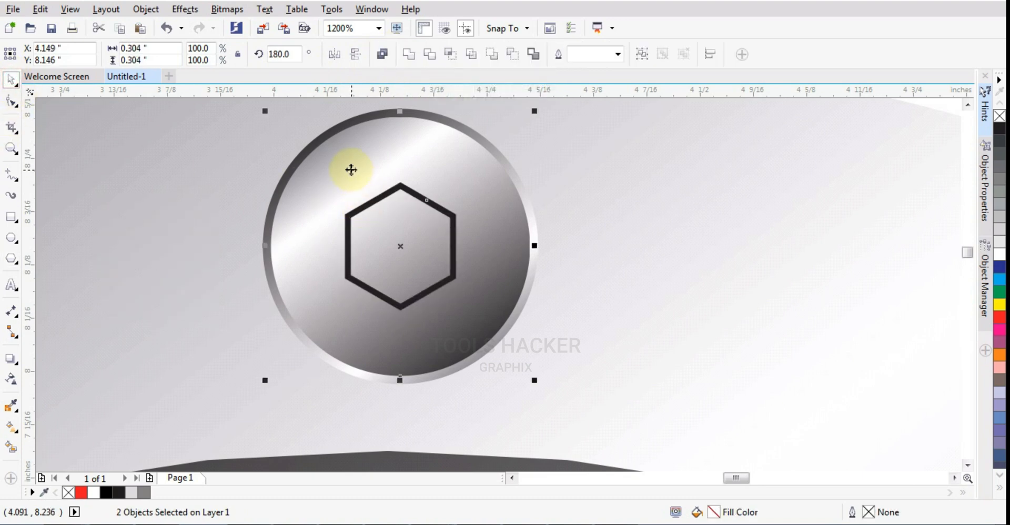
click(456, 276)
drag(458, 314, 492, 347)
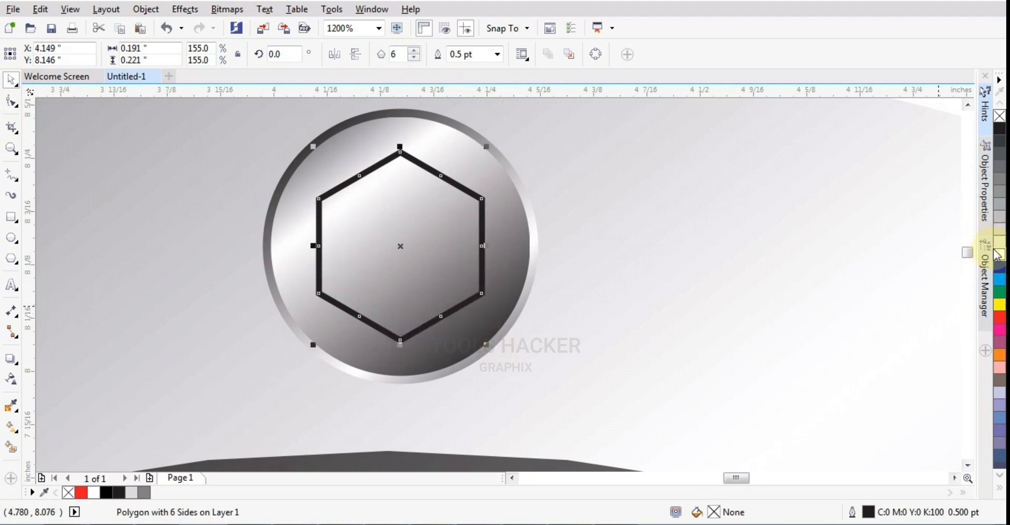
click(517, 231)
click(434, 241)
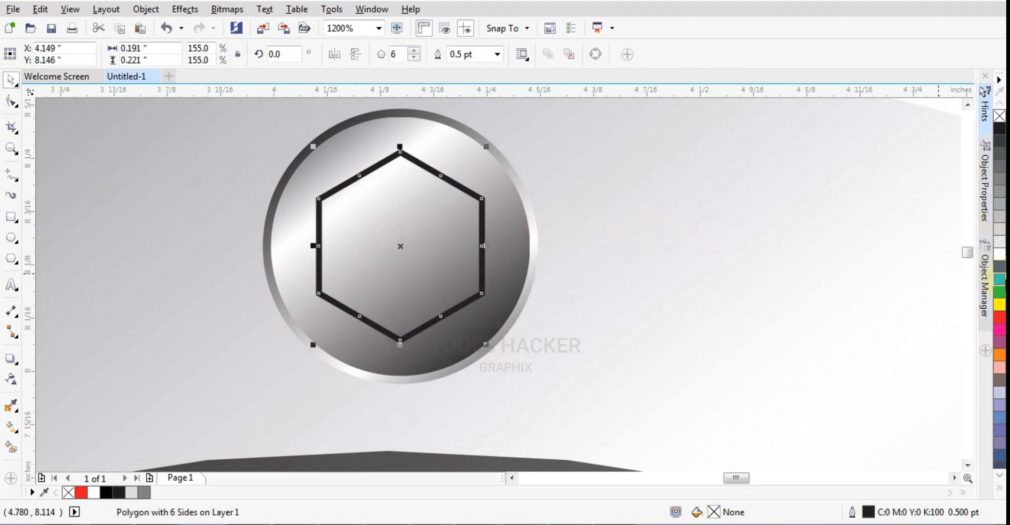
Fill the hexagon with solid black (K:100) and remove its outline
click(1000, 132)
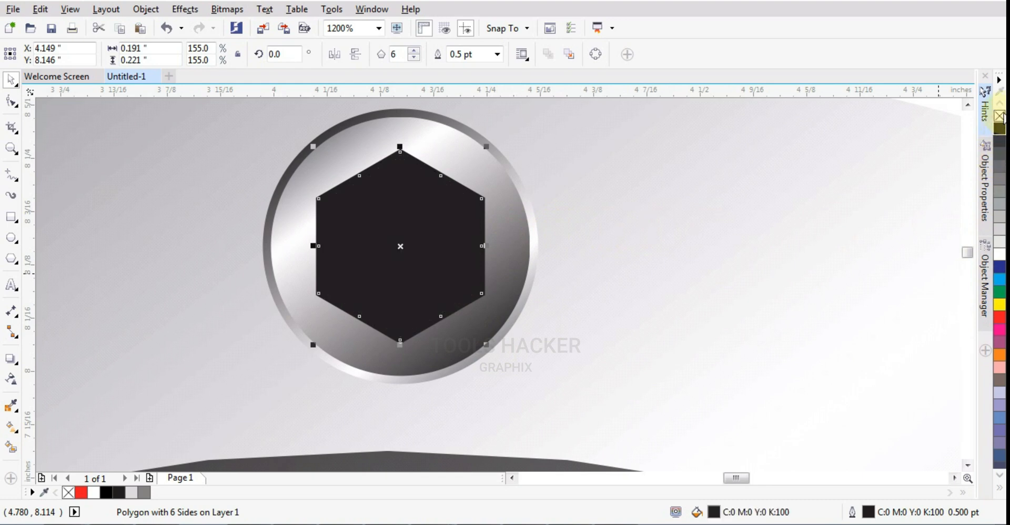
right_click(1000, 116)
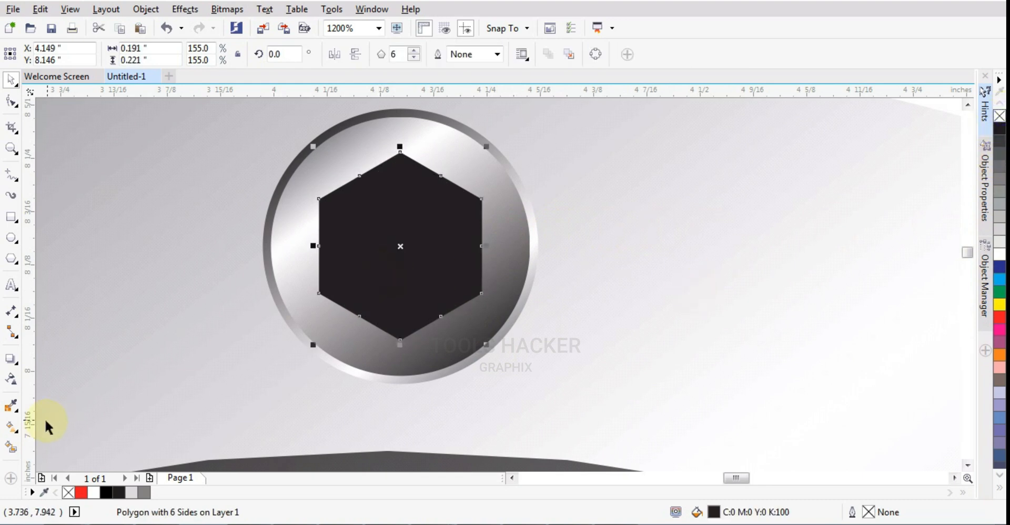
click(12, 427)
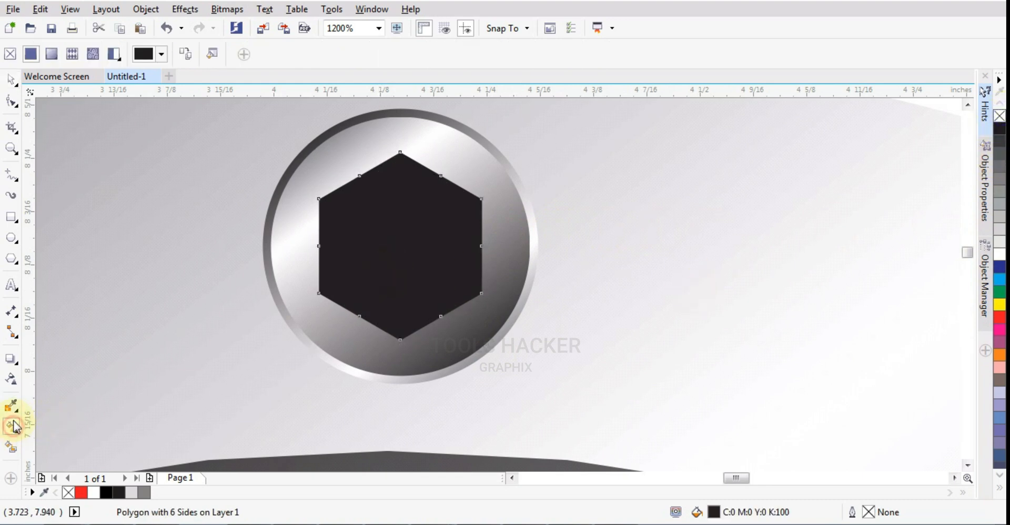
click(11, 80)
click(80, 133)
click(417, 239)
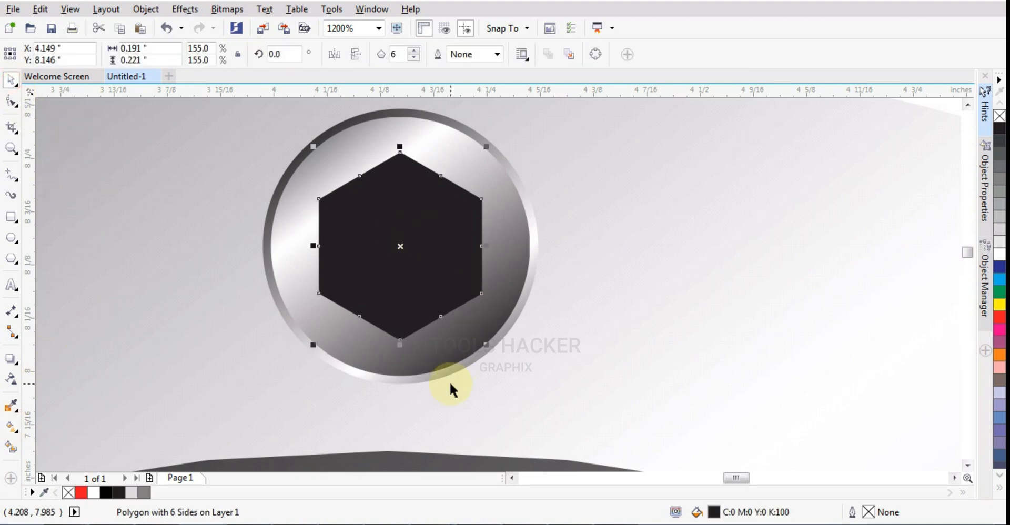
Create a concentric copy of the hexagon reduced to about 0.175 by 0.202 inches and give it the small circle's fountain fill
drag(483, 347, 479, 340)
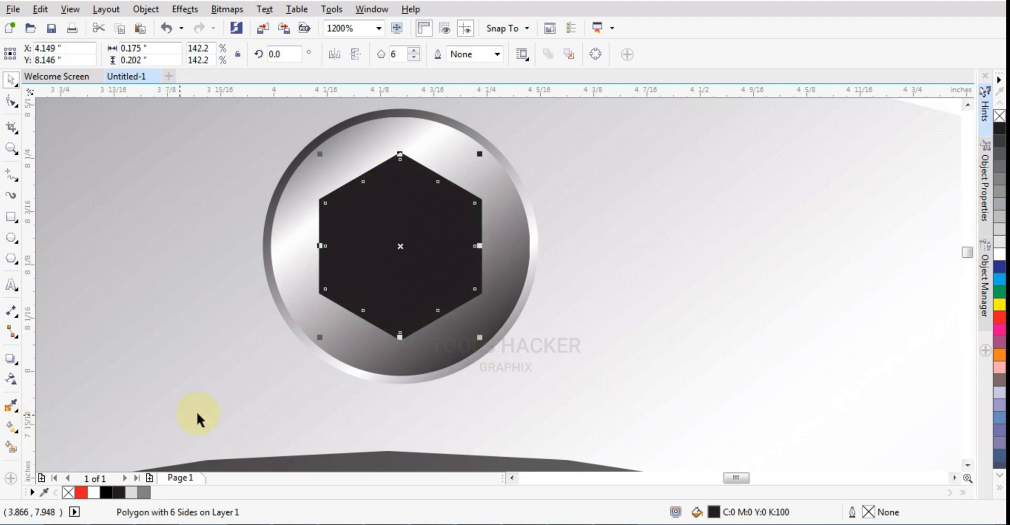
click(296, 294)
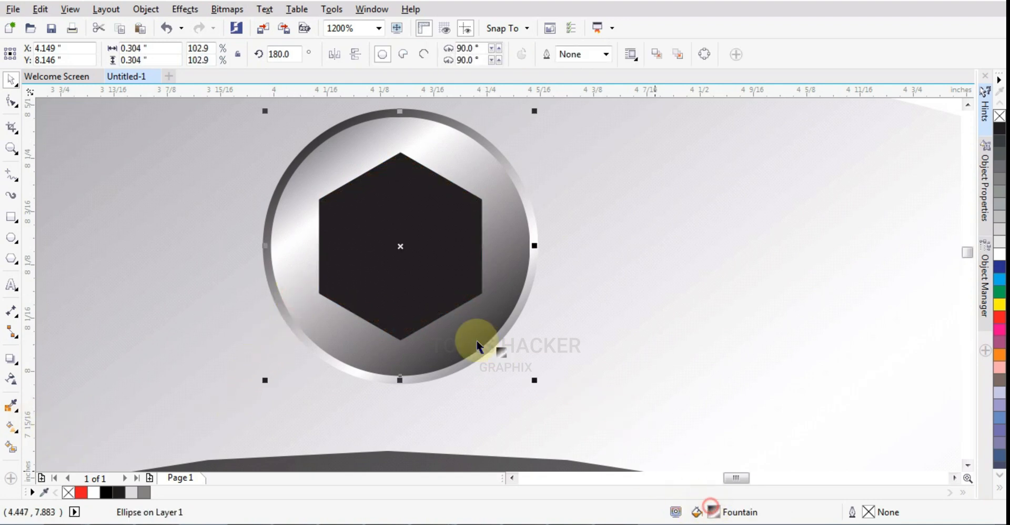
drag(477, 340, 466, 318)
click(427, 283)
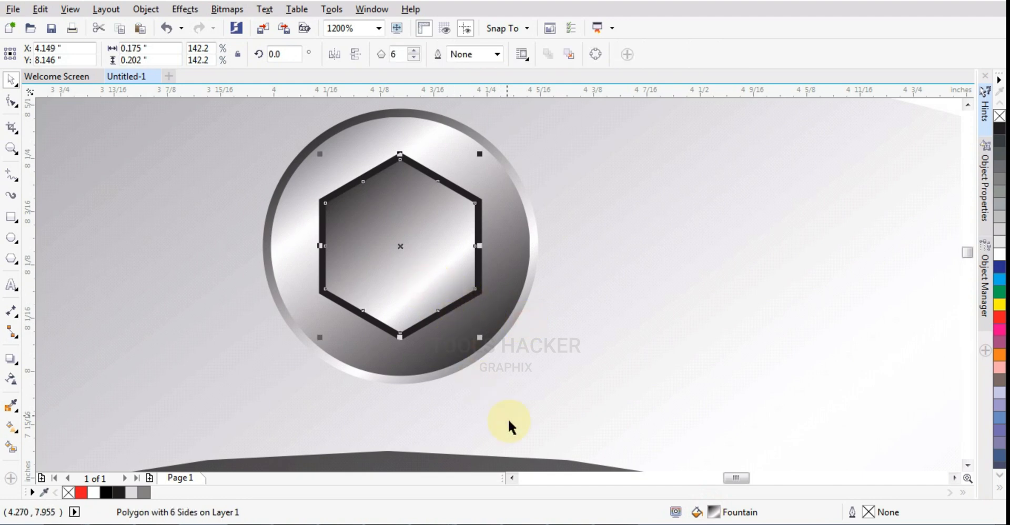
Stretch the inner hexagon's fountain fill diagonally from outside its upper-left edge to well beyond its lower right
click(12, 428)
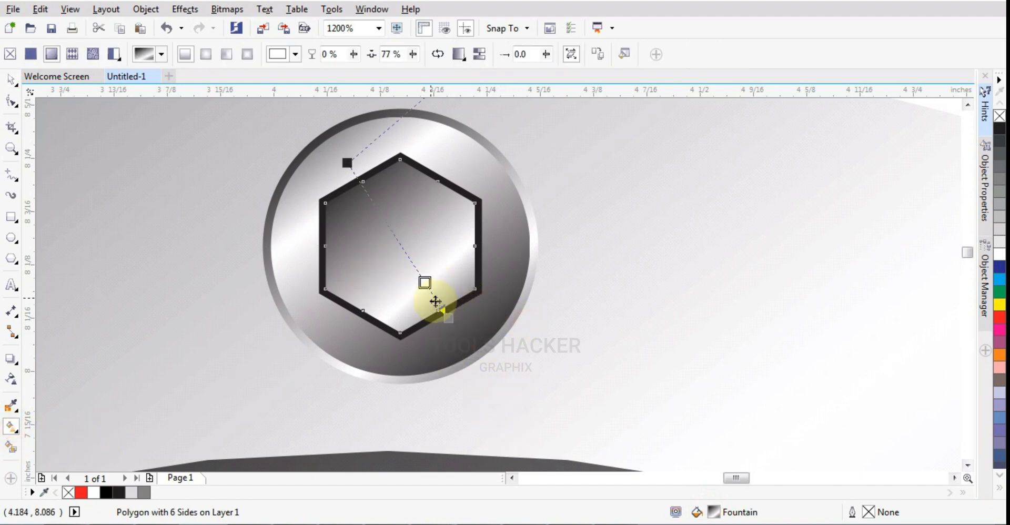
drag(583, 377, 606, 396)
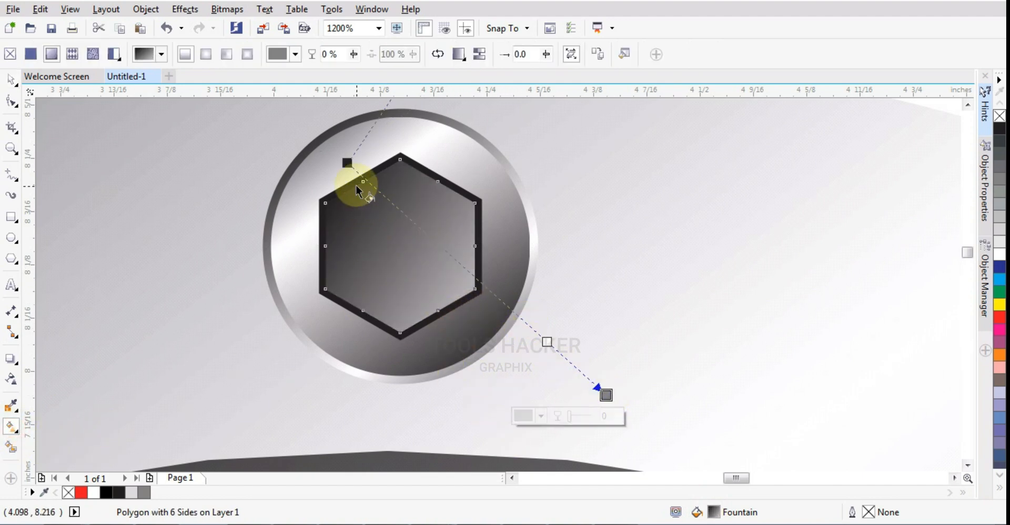
drag(348, 162, 321, 172)
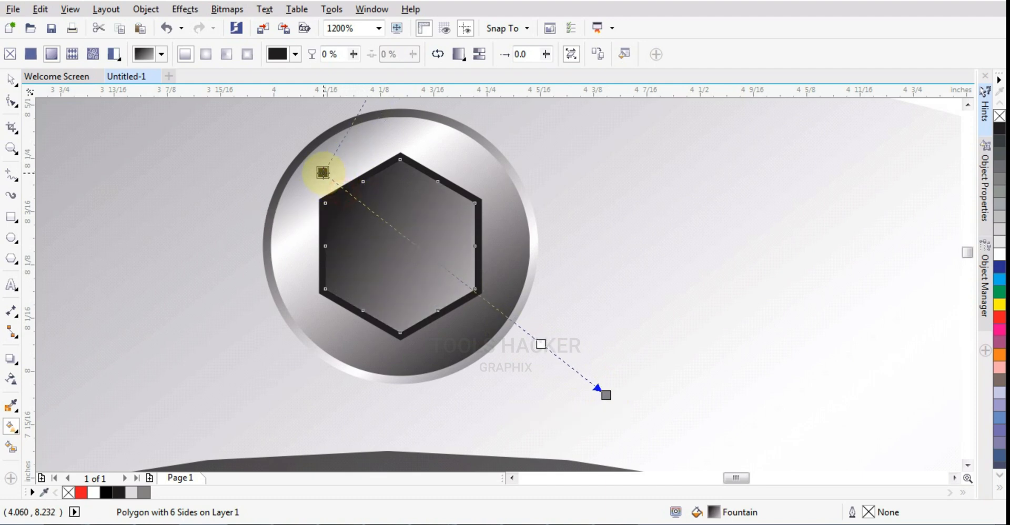
click(605, 395)
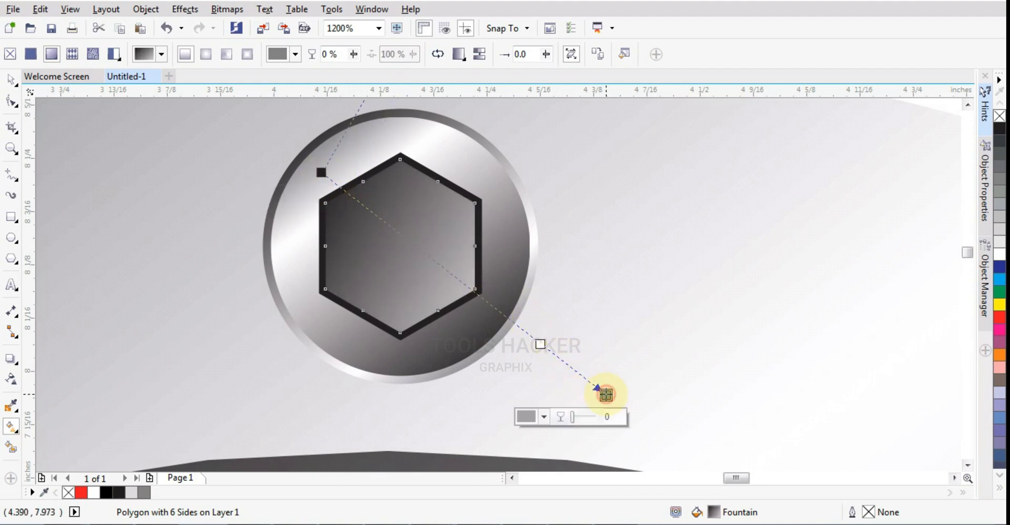
Reduce the inner hexagon's fountain fill to a plain black-to-white gradient that ends just outside its lower-right edge
double_click(543, 346)
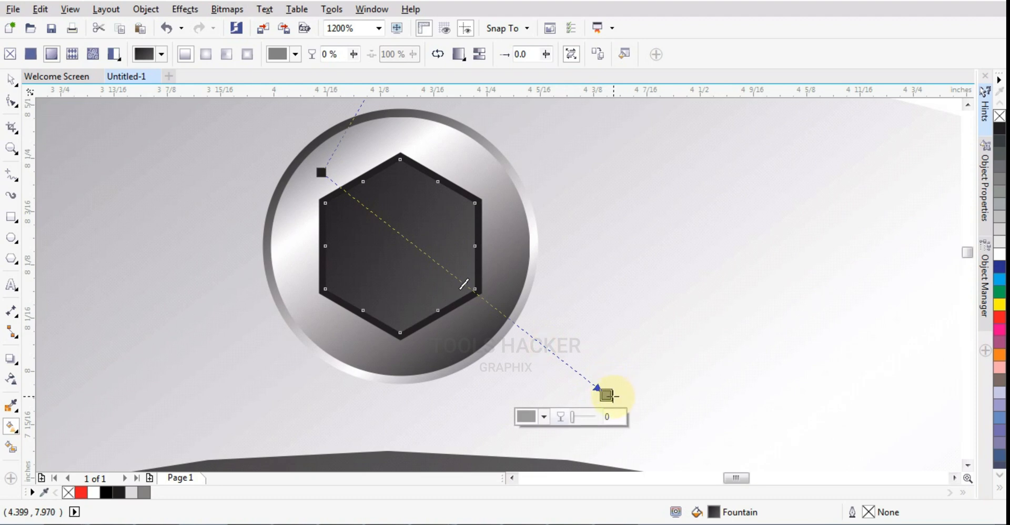
click(999, 258)
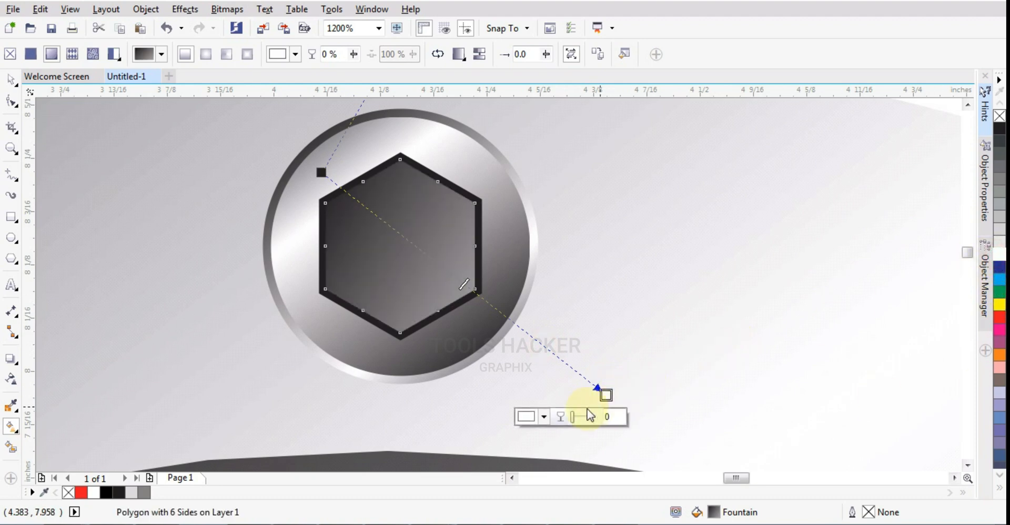
drag(605, 395, 473, 311)
click(11, 84)
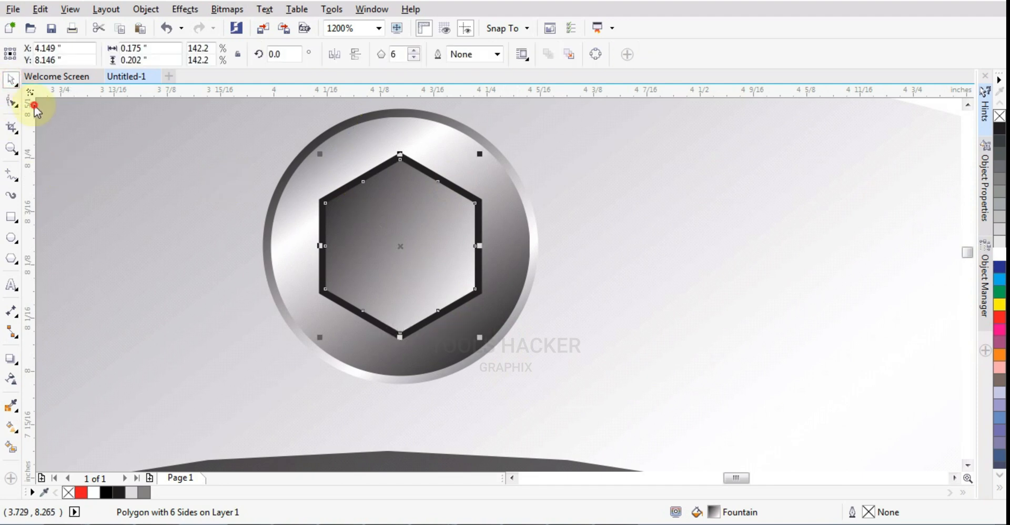
click(477, 206)
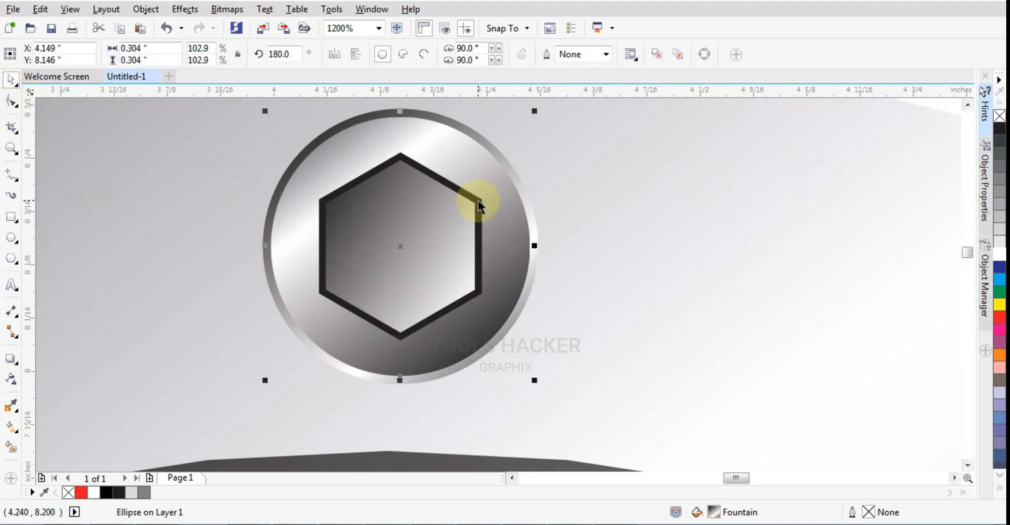
Recolour the outer hexagon of the screw from the palette with a solid mid-grey fill
click(479, 206)
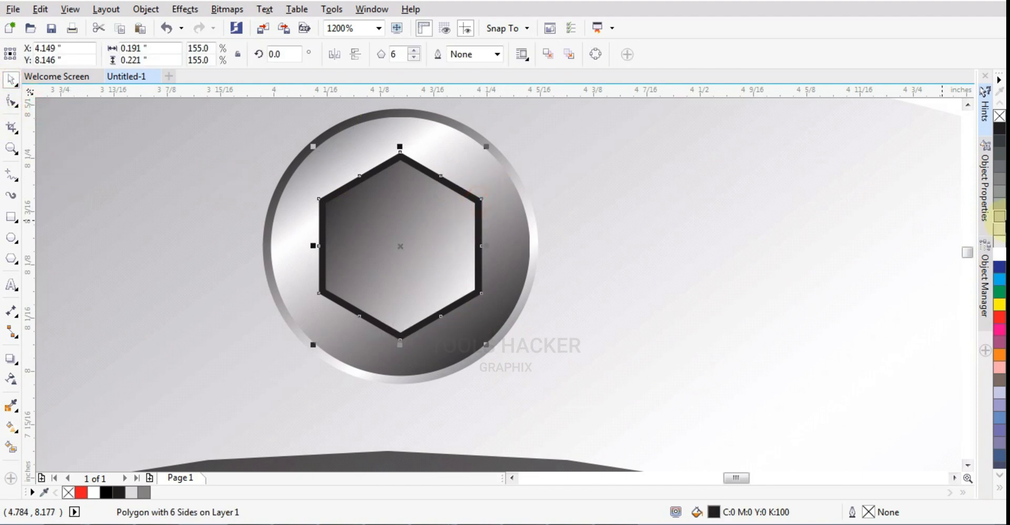
click(1000, 192)
click(929, 207)
scroll(487, 248, down, 2)
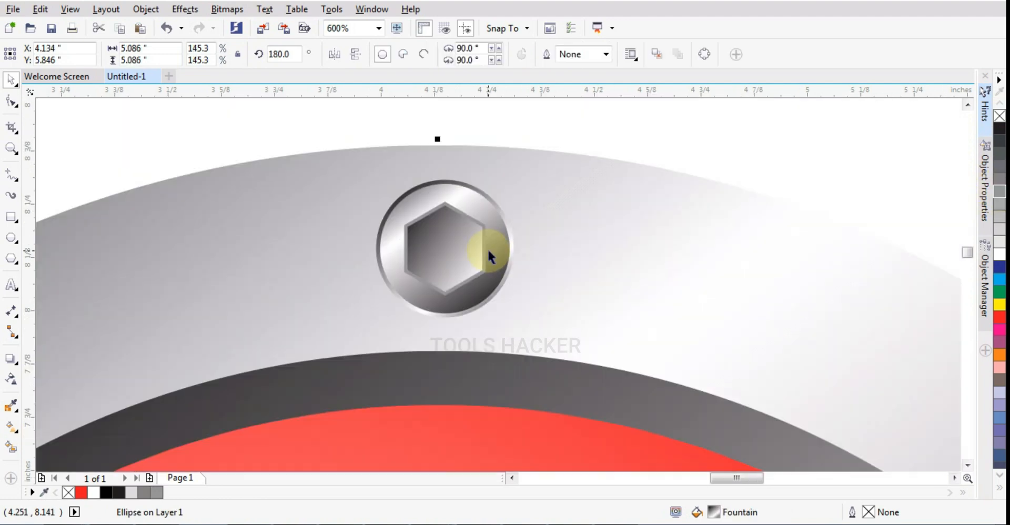
Replace the inner hexagon's fountain fill with solid black so that it reads as the screw's socket
scroll(462, 249, up, 2)
click(463, 252)
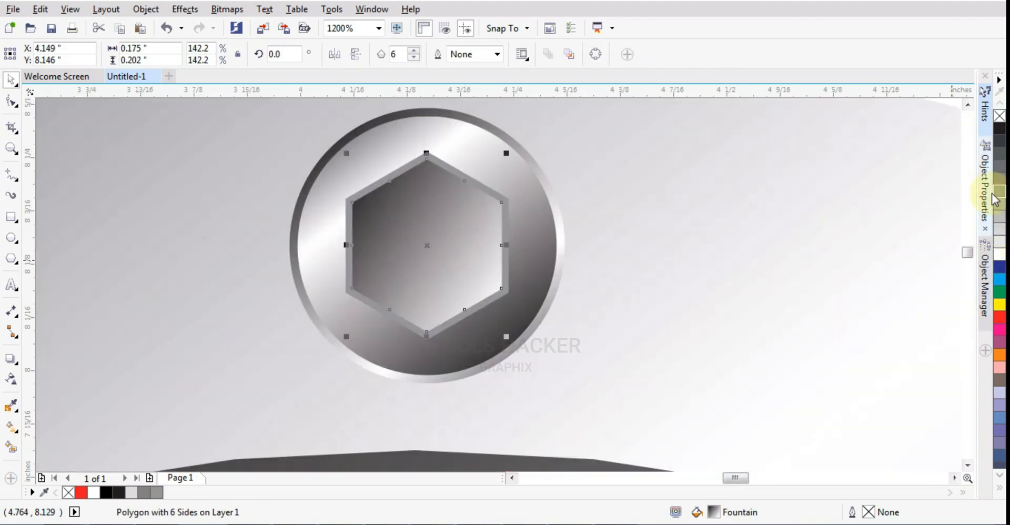
click(999, 129)
click(716, 216)
scroll(425, 292, down, 2)
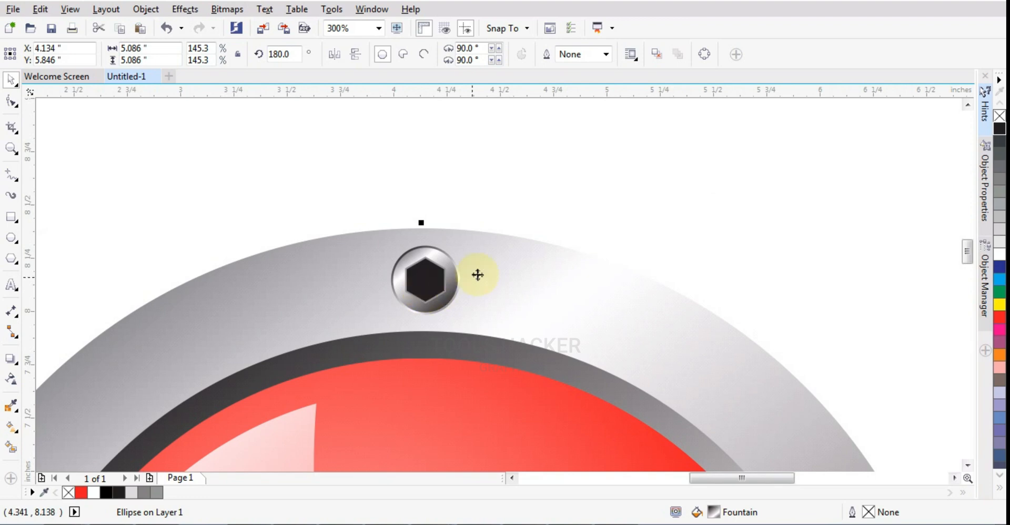
Group the screw's four objects and centre the group horizontally on the outer metallic ring
drag(534, 179, 363, 322)
scroll(400, 302, up, 1)
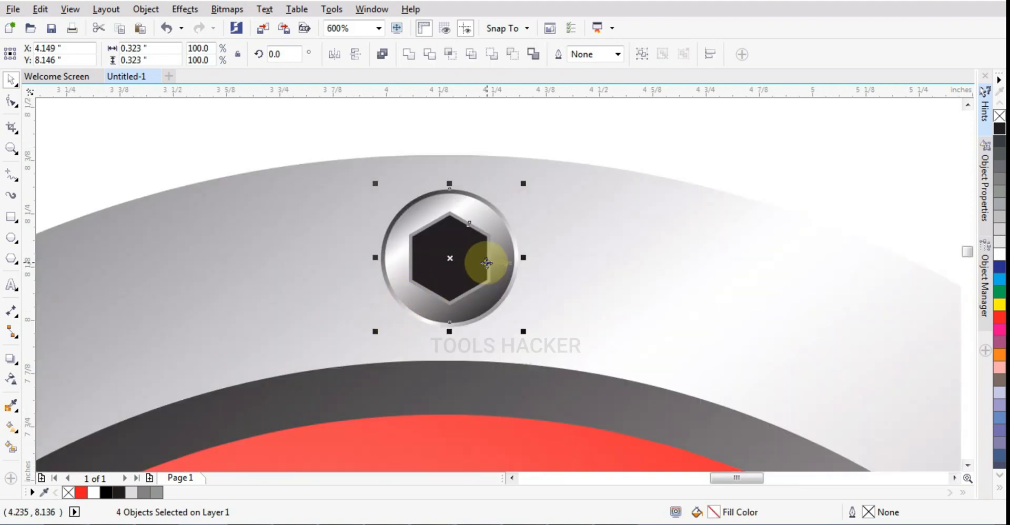
key(ctrl+g)
scroll(492, 240, up, 1)
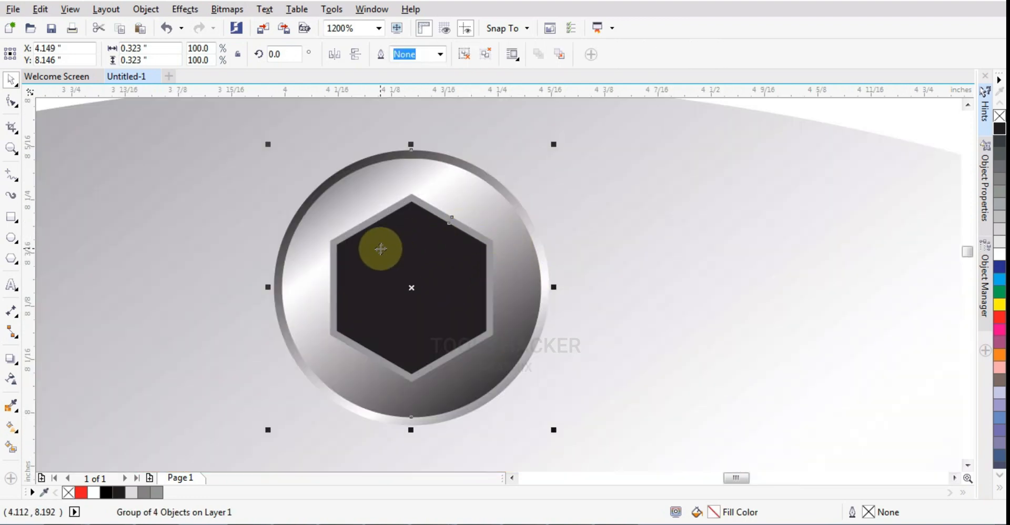
shift+click(256, 181)
key(c)
shift+click(255, 182)
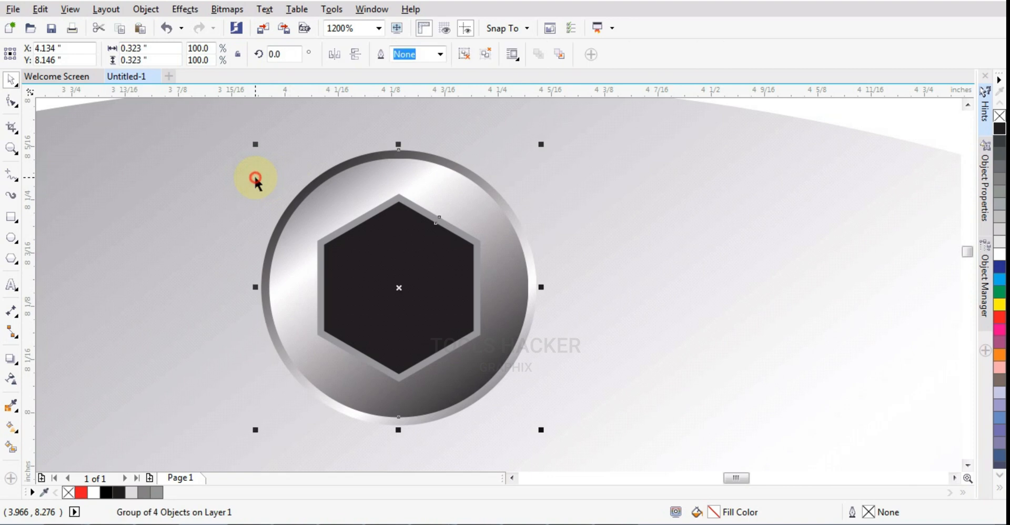
Add a soft black drop shadow around the screw group with opacity 50, feathering 15 and Multiply mode
click(11, 359)
drag(398, 287, 413, 338)
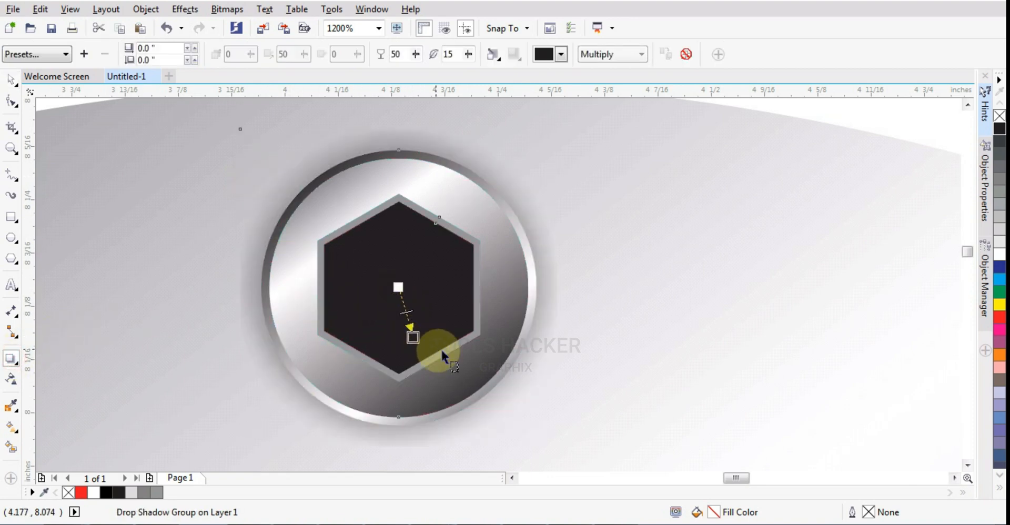
click(11, 80)
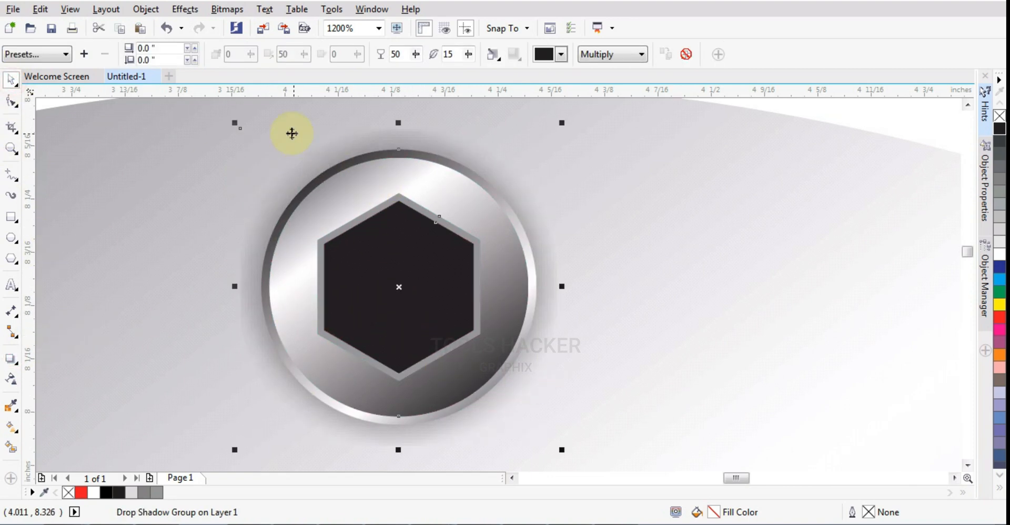
Group the screw together with its drop shadow into one object
scroll(467, 297, down, 3)
drag(375, 200, 550, 335)
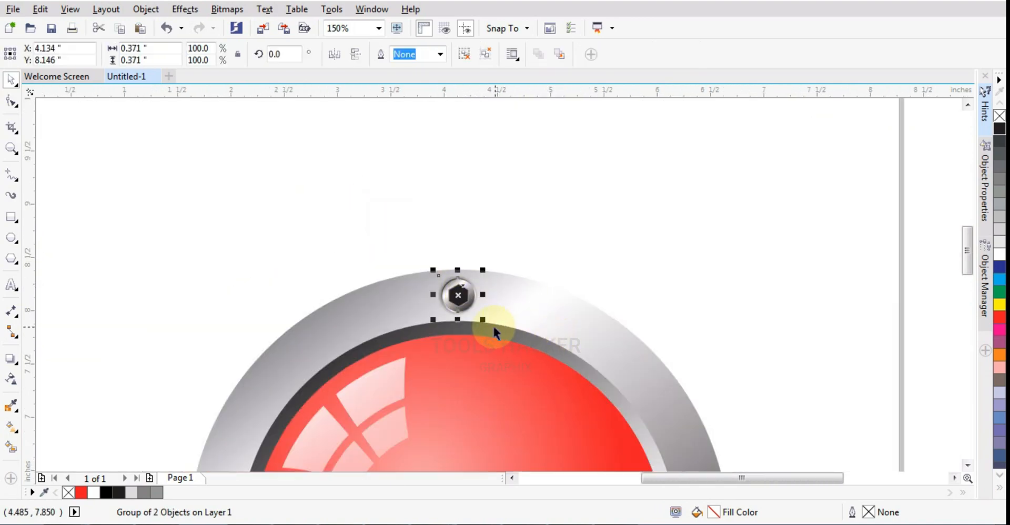
scroll(463, 231, up, 2)
scroll(465, 227, down, 4)
click(467, 315)
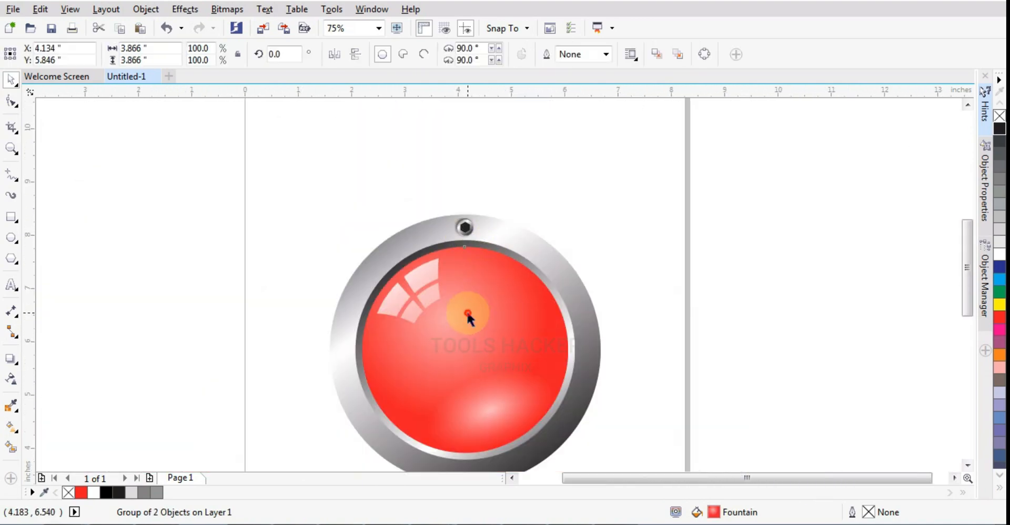
Move the screw group slightly down to Y 8.132 inches, keeping it horizontally centred on the ring
click(466, 227)
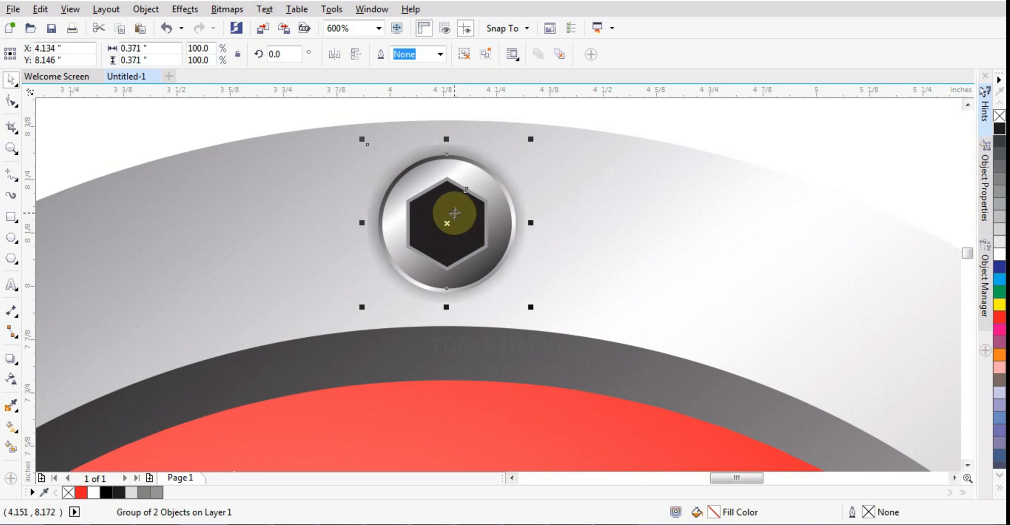
scroll(448, 220, up, 2)
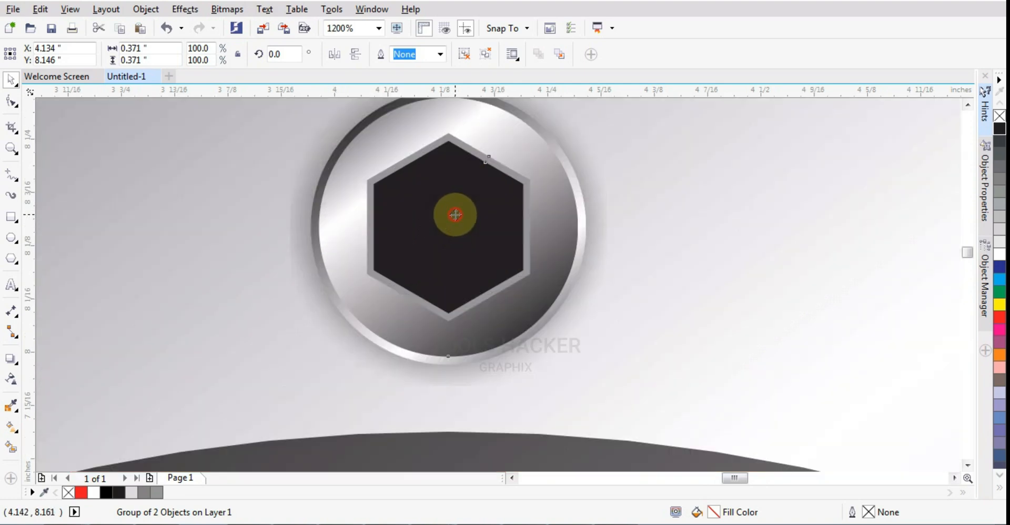
drag(450, 225, 482, 224)
scroll(482, 224, down, 3)
Move the screw group's centre of rotation to the centre of the red sphere
click(481, 227)
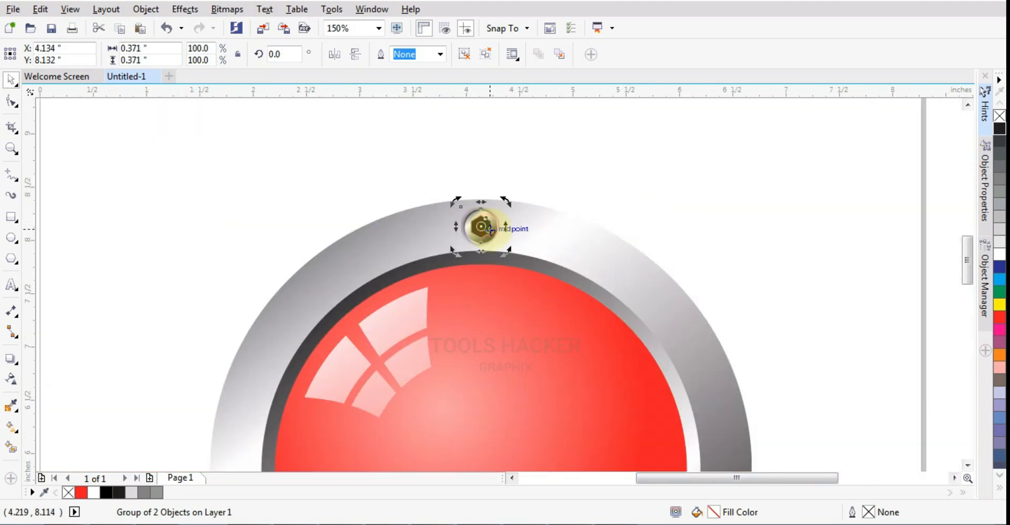
scroll(481, 226, down, 1)
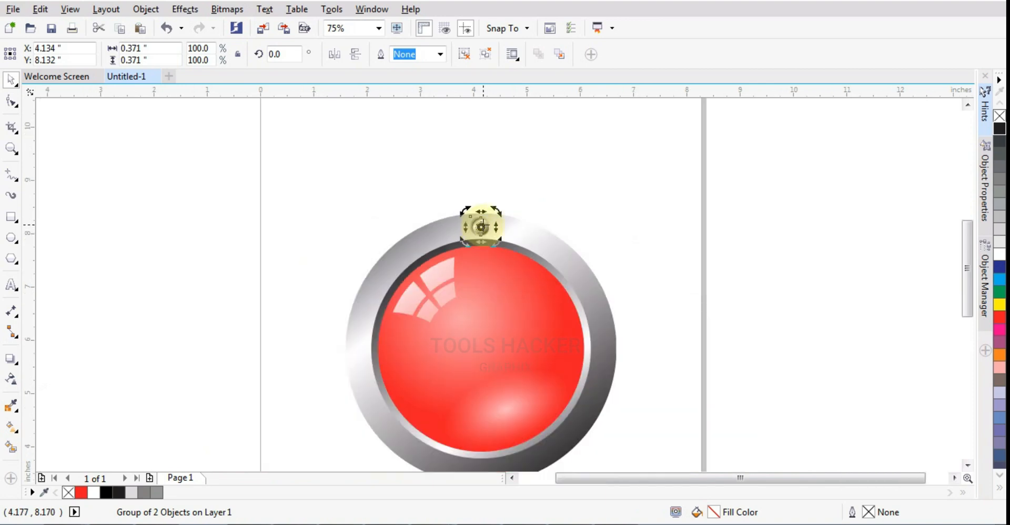
drag(481, 227, 480, 343)
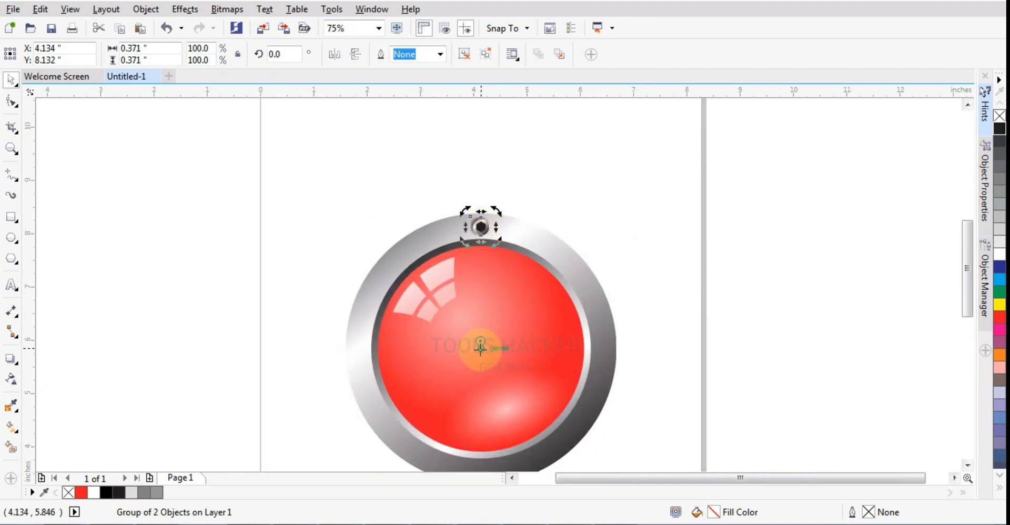
scroll(504, 353, up, 1)
scroll(501, 269, down, 1)
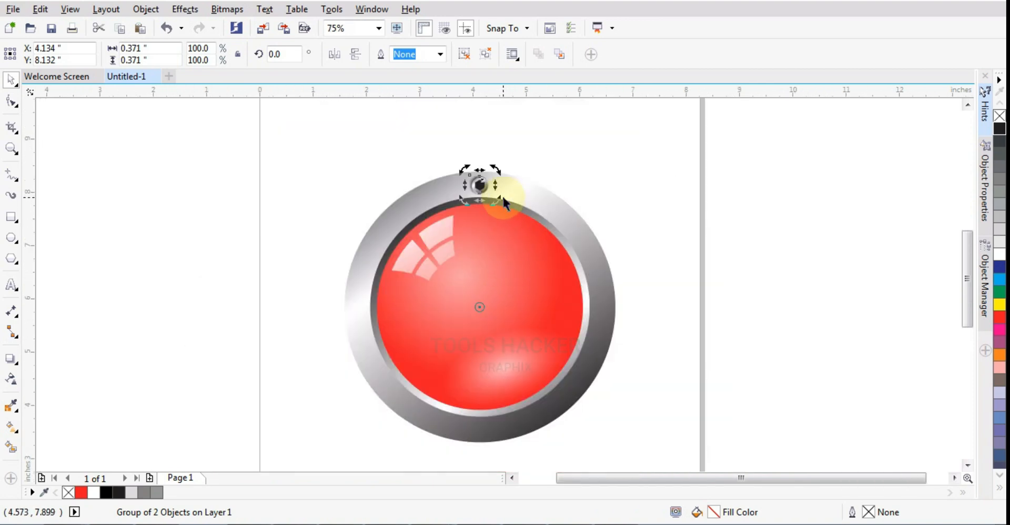
Create a copy of the screw rotated 30 degrees clockwise about the sphere's centre and repeat it until twelve screws circle the ring
drag(495, 168, 549, 199)
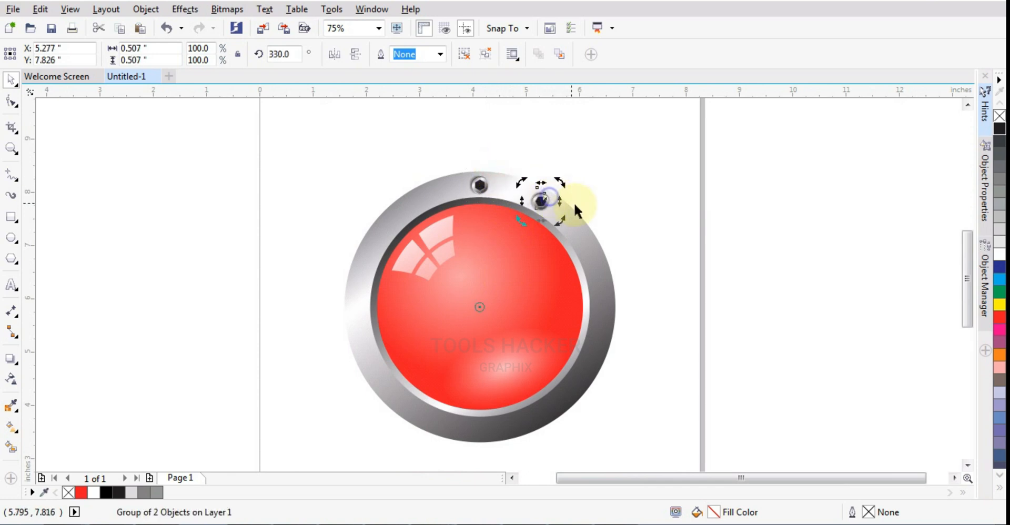
key(ctrl+r)
key(ctrl+r)
key(ctrl+r)
key(ctrl+r)
key(ctrl+r)
key(ctrl+r)
key(ctrl+r)
key(ctrl+r)
key(ctrl+r)
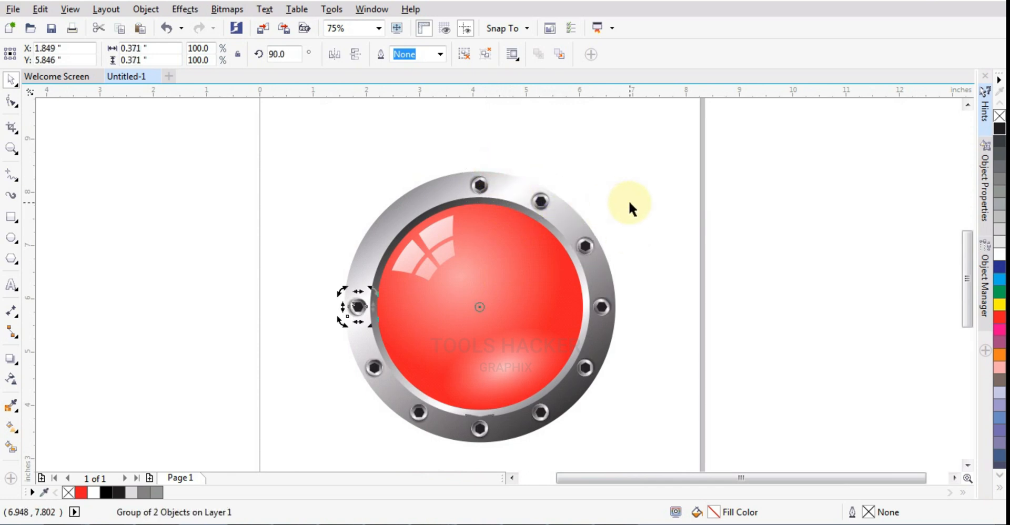
key(ctrl+r)
Select all objects of the button, including the twelve screws, and group them
click(703, 192)
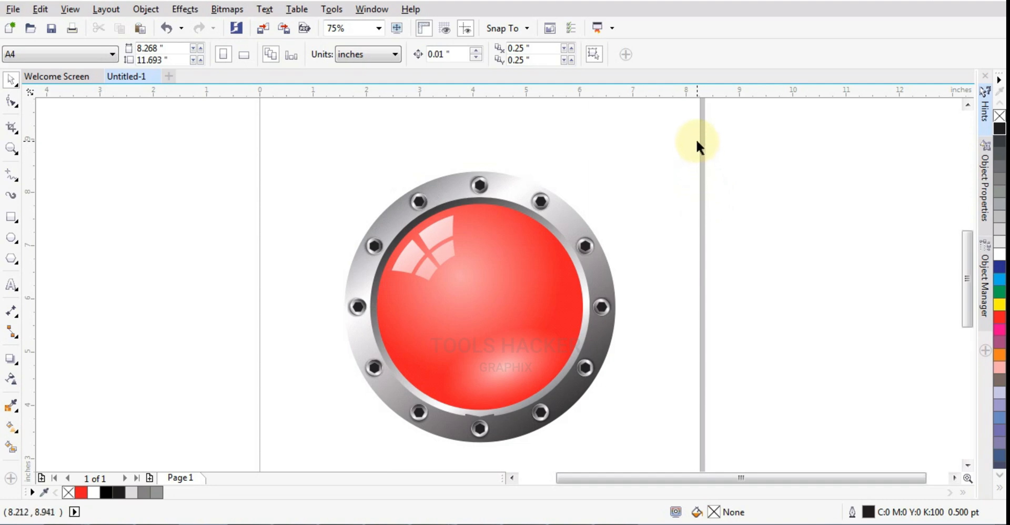
drag(696, 138, 320, 460)
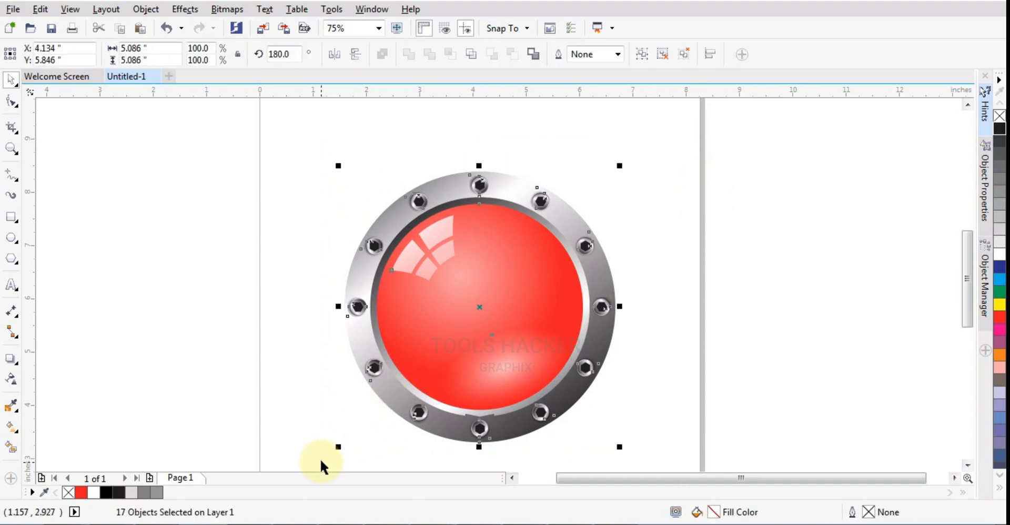
key(ctrl+g)
click(642, 382)
click(610, 258)
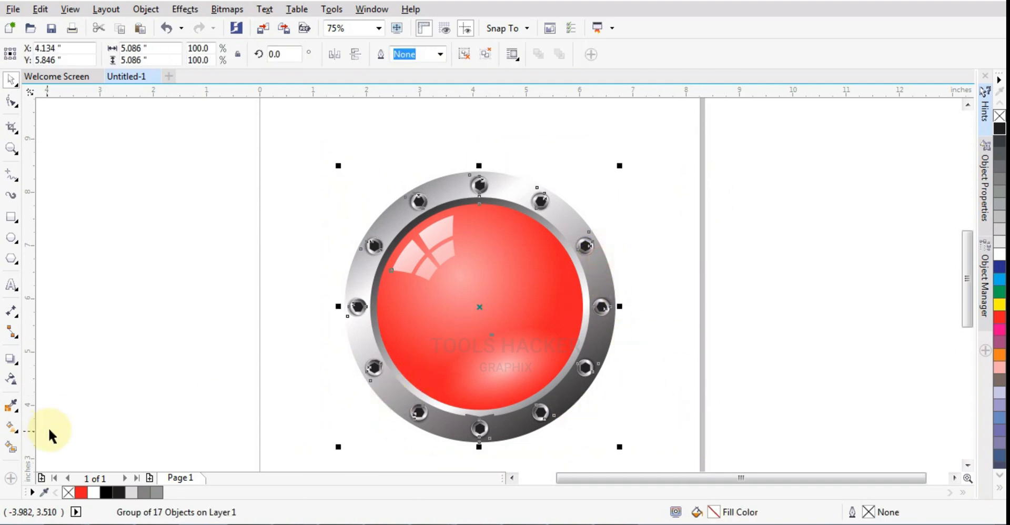
Add a black drop shadow around the whole button group with opacity 50, feathering 15 and Multiply mode
click(12, 364)
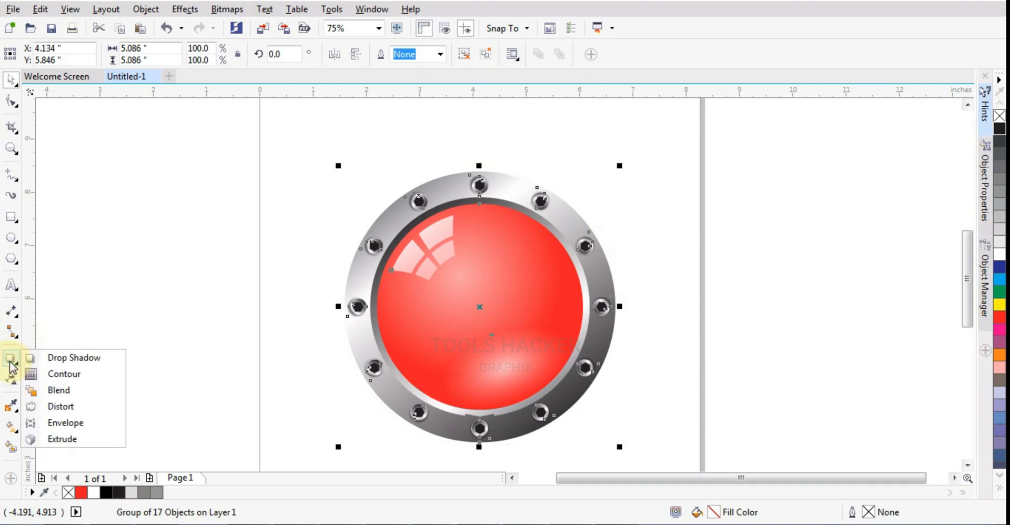
click(47, 354)
drag(433, 334, 477, 322)
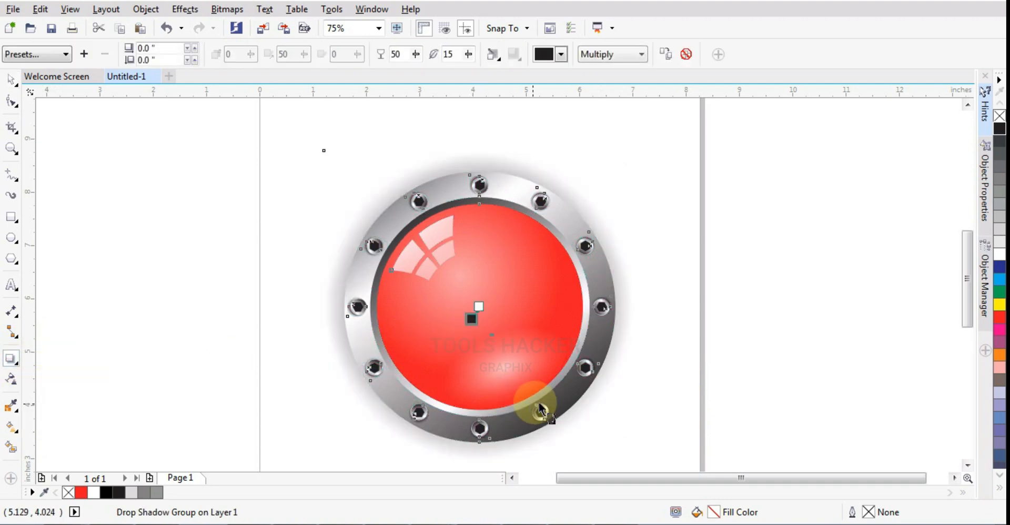
click(8, 80)
click(149, 156)
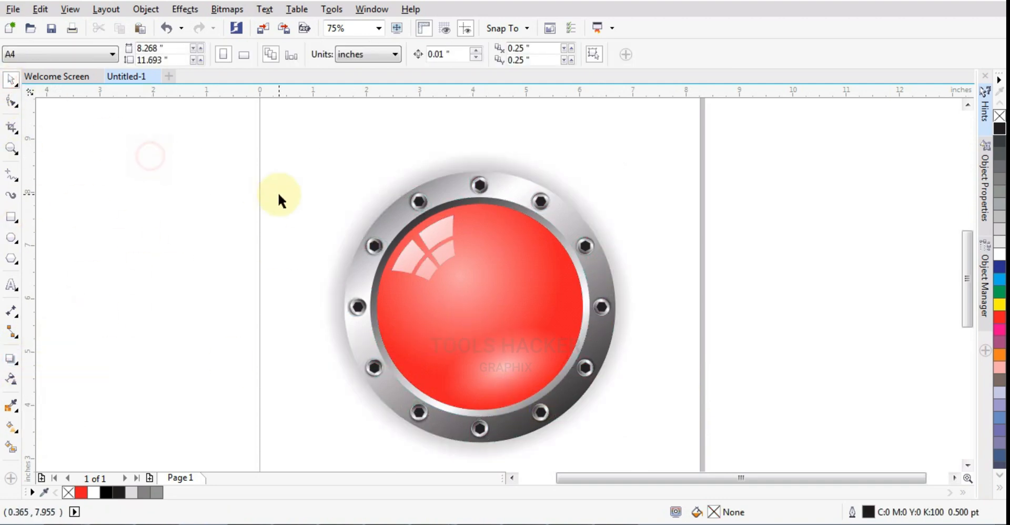
View the finished button in a full-screen preview and return to the drawing
scroll(279, 195, down, 1)
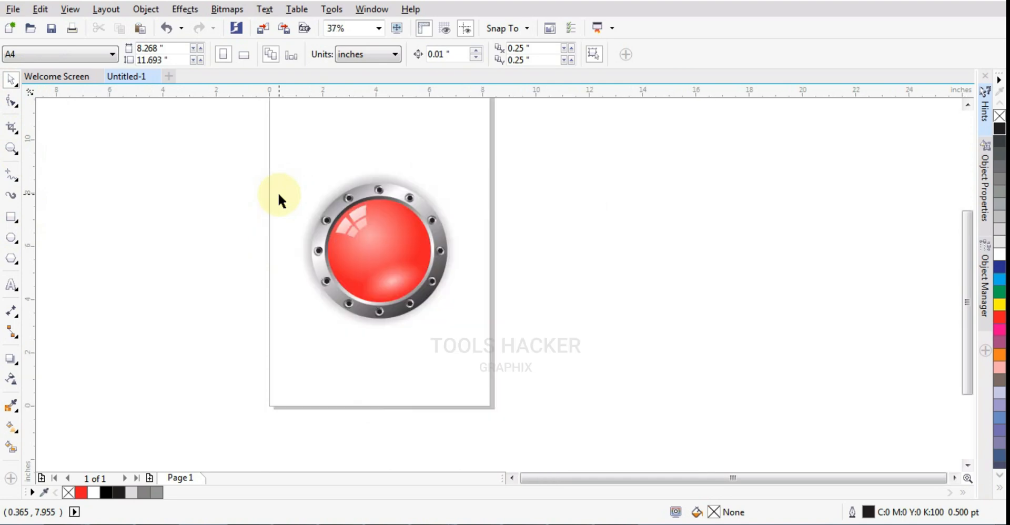
click(11, 148)
scroll(474, 210, down, 1)
drag(371, 147, 484, 308)
key(F9)
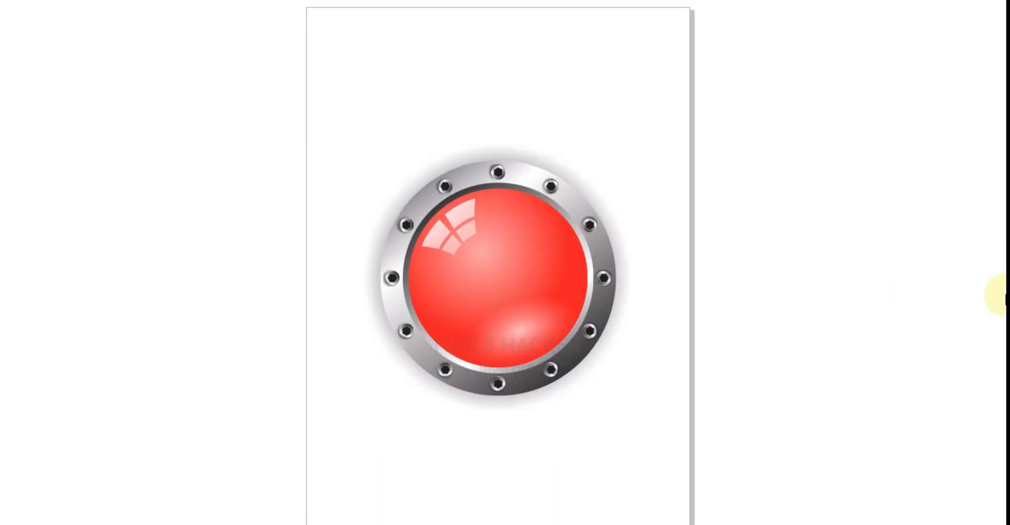
key(Escape)
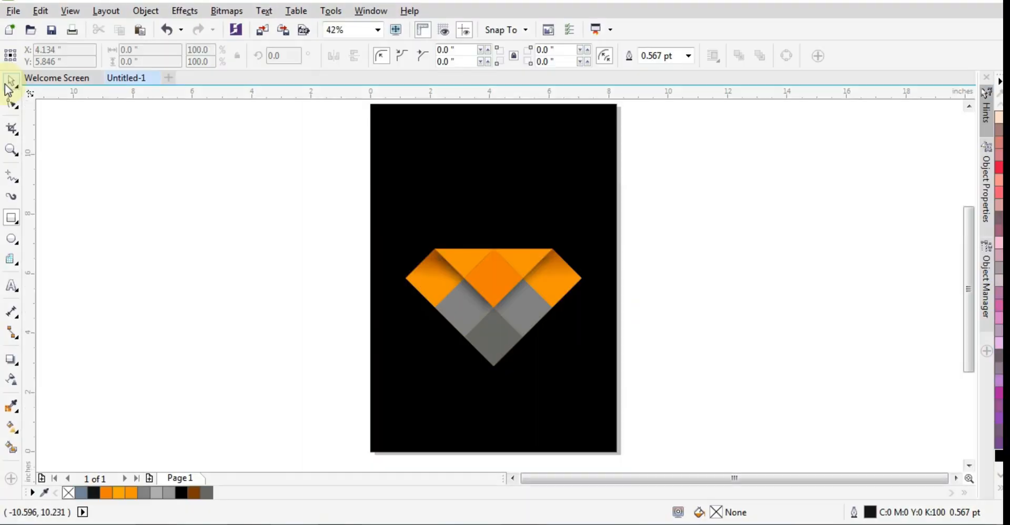